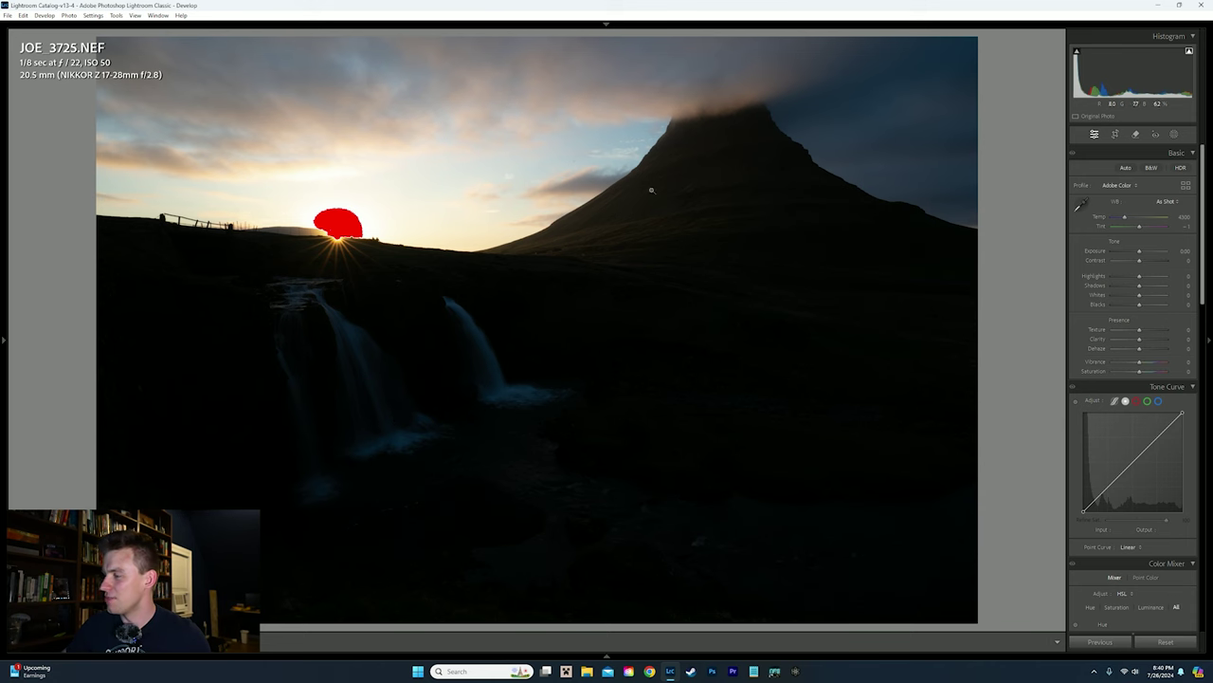
- Check the sun's highlight clipping up close, then view the merged JOE_3723-HDR.dng Copy 1
{"action": "left_click", "coordinate": [353, 233]}
{"action": "left_click", "coordinate": [353, 234]}
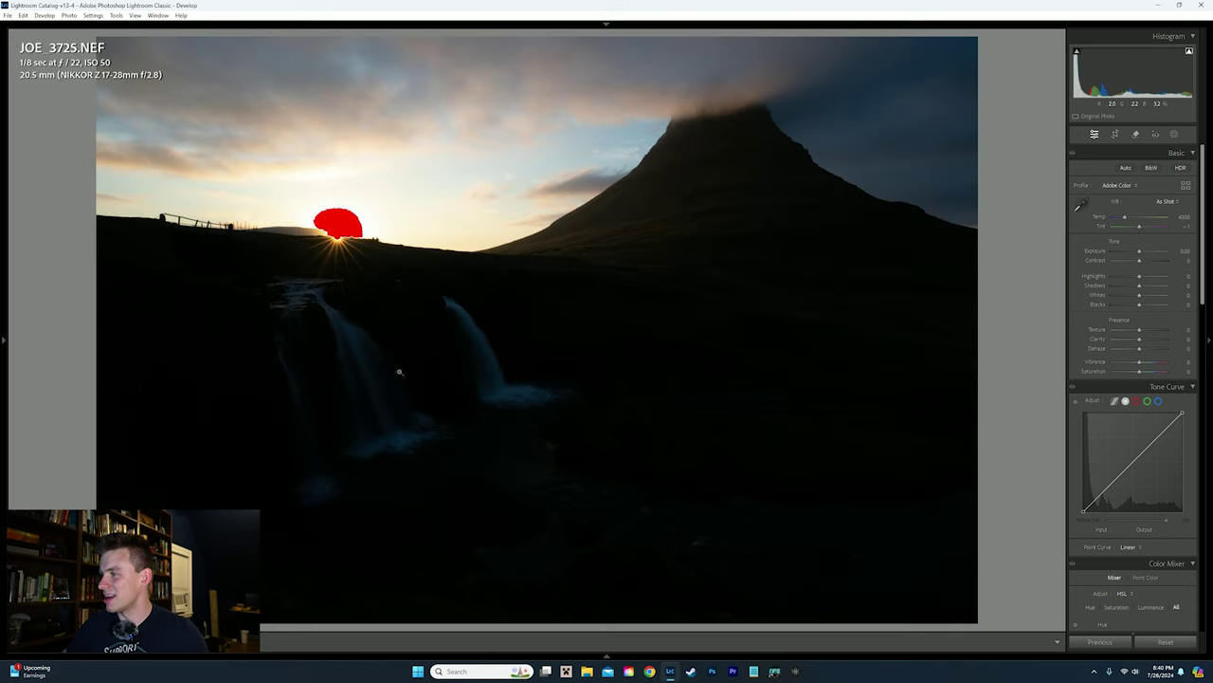
{"action": "mouse_move", "coordinate": [607, 663]}
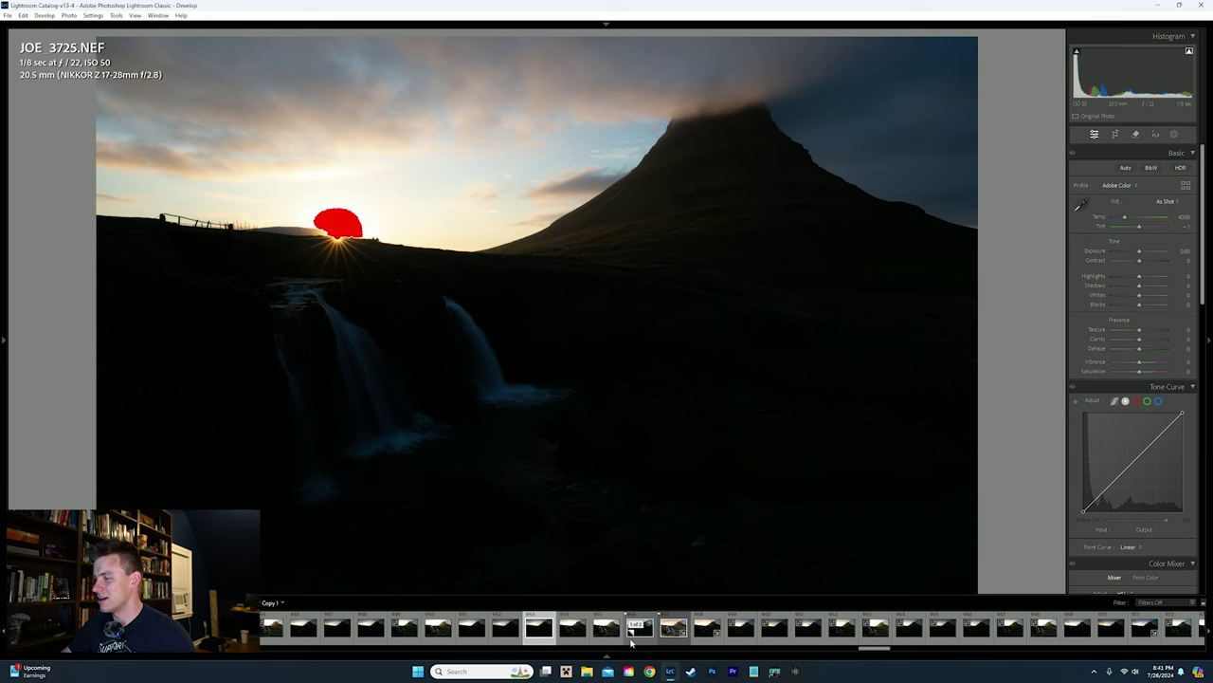
{"action": "left_click", "coordinate": [637, 633]}
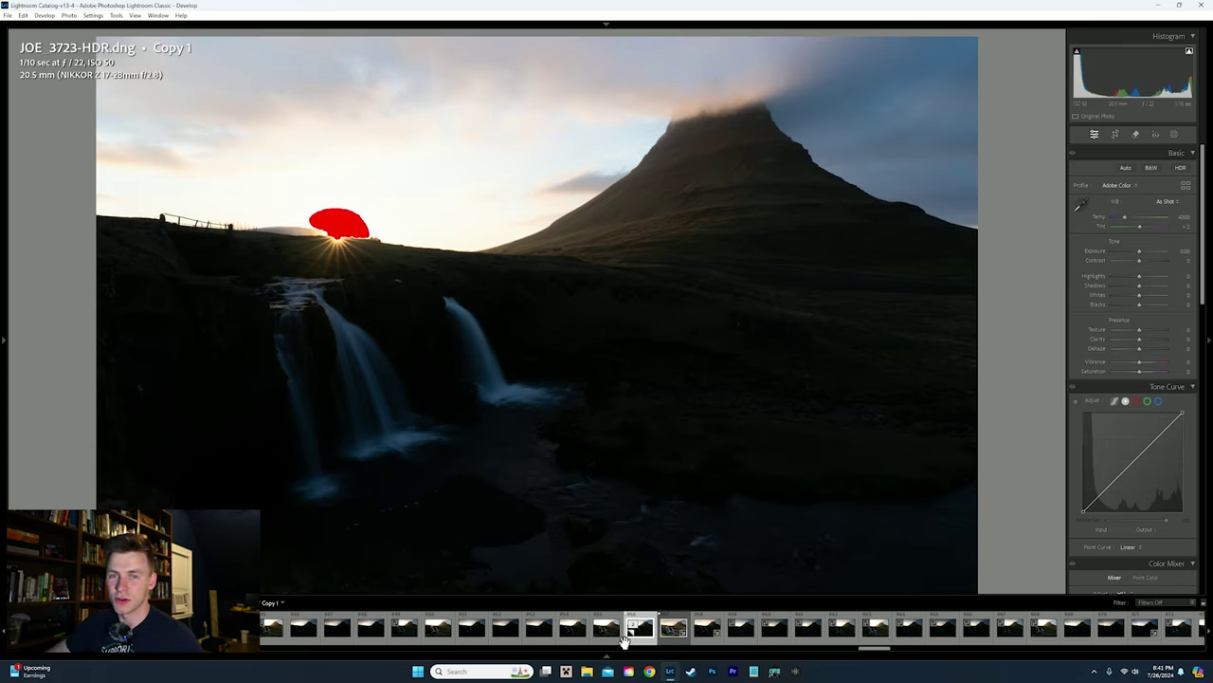
- Compare the JOE_3725, JOE_3727 and JOE_3726 brackets, ending on JOE_3723.NEF
{"action": "left_click", "coordinate": [548, 635]}
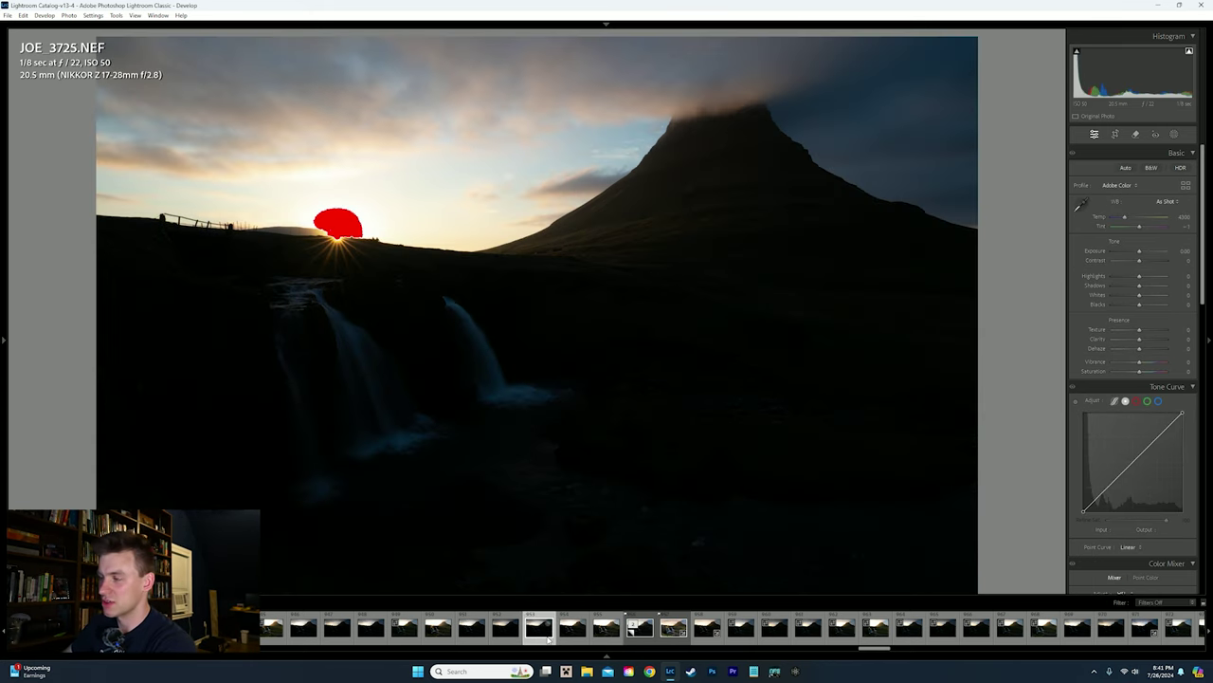
{"action": "key", "text": "Right"}
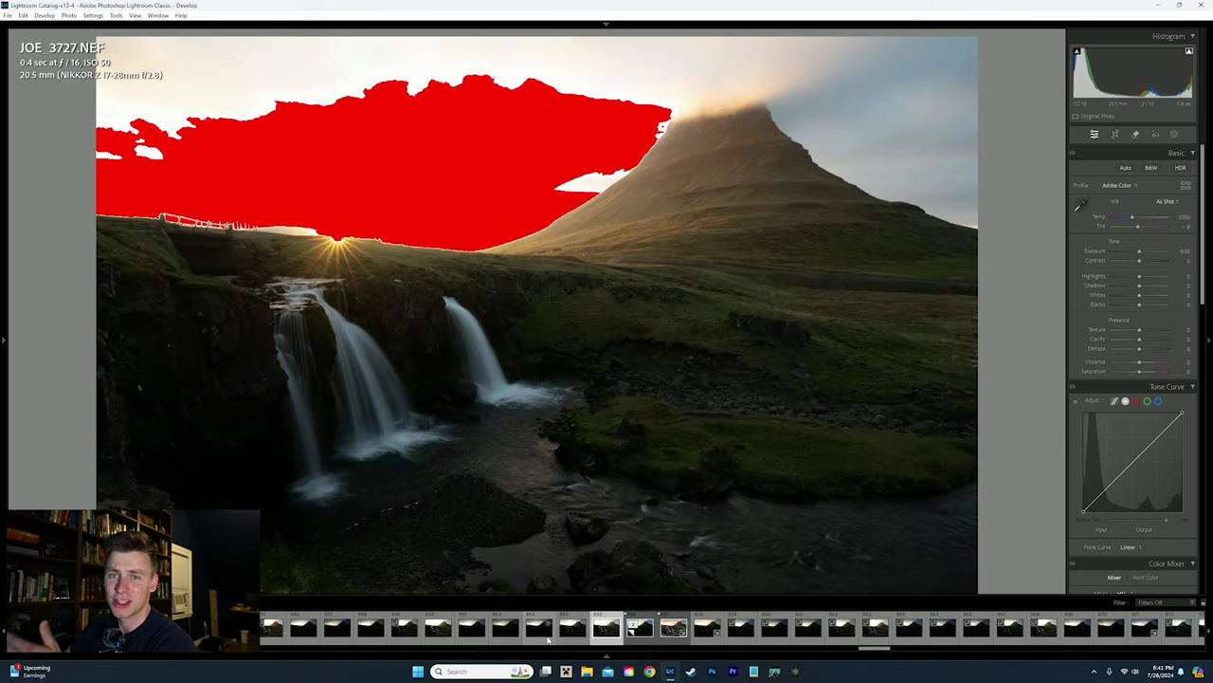
{"action": "key", "text": "Left"}
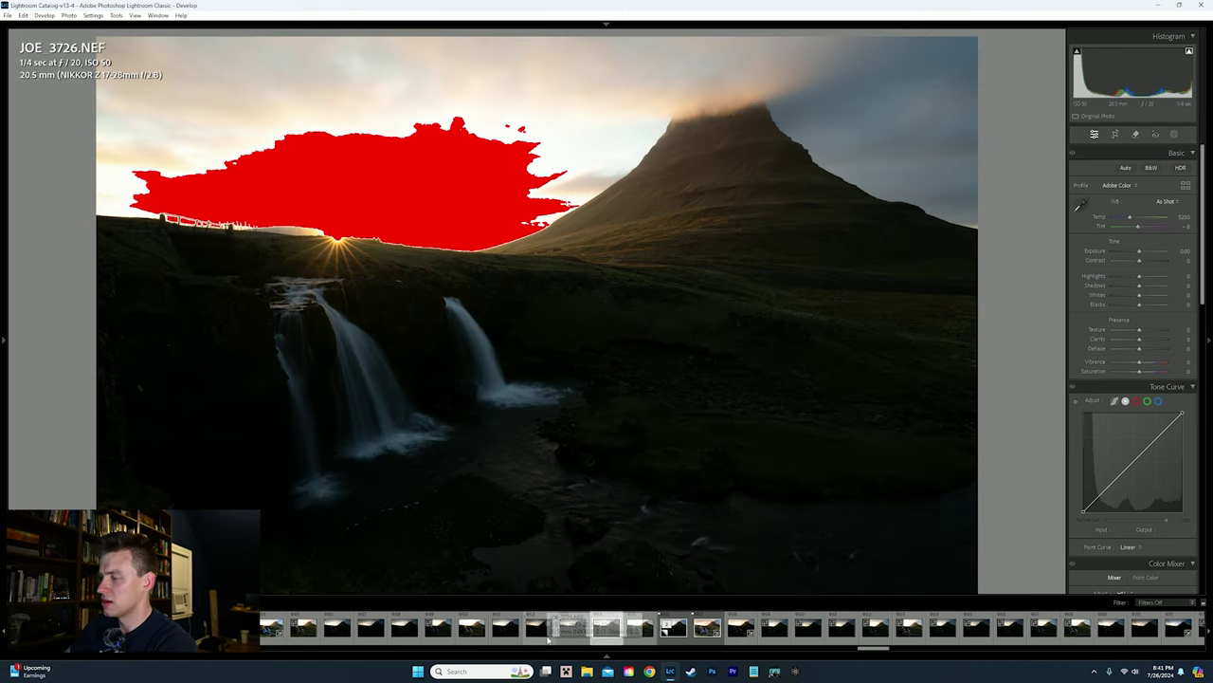
{"action": "key", "text": "Left"}
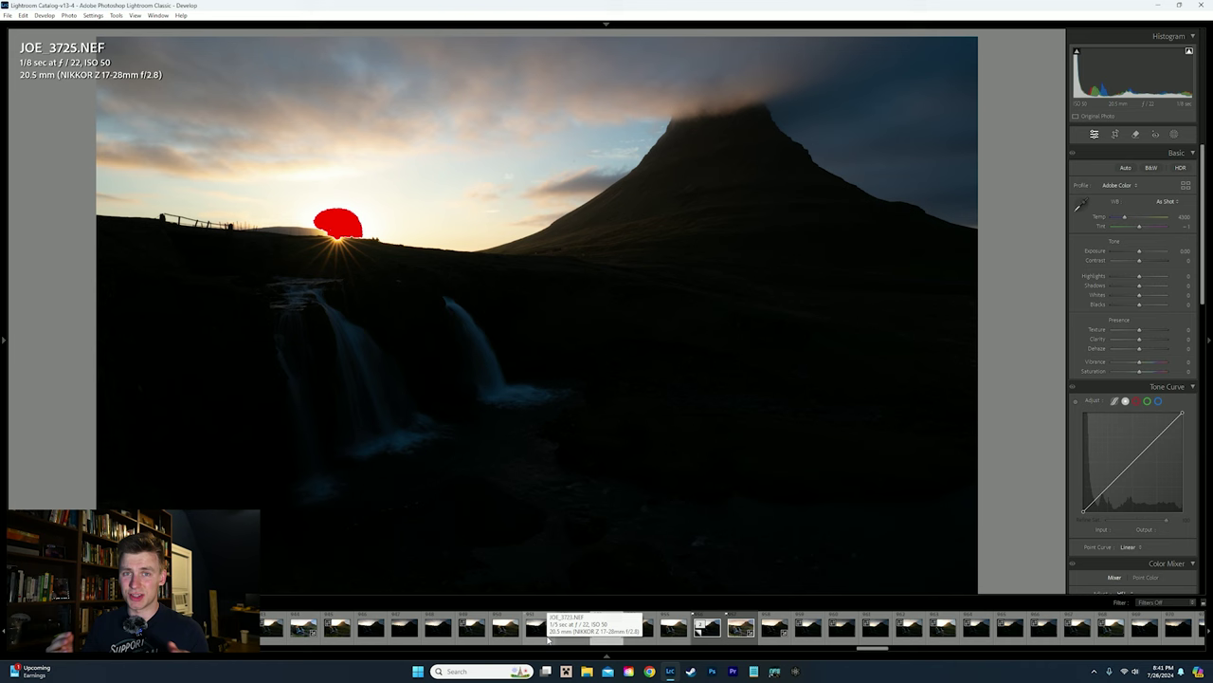
{"action": "key", "text": "Left"}
{"action": "key", "text": "Left"}
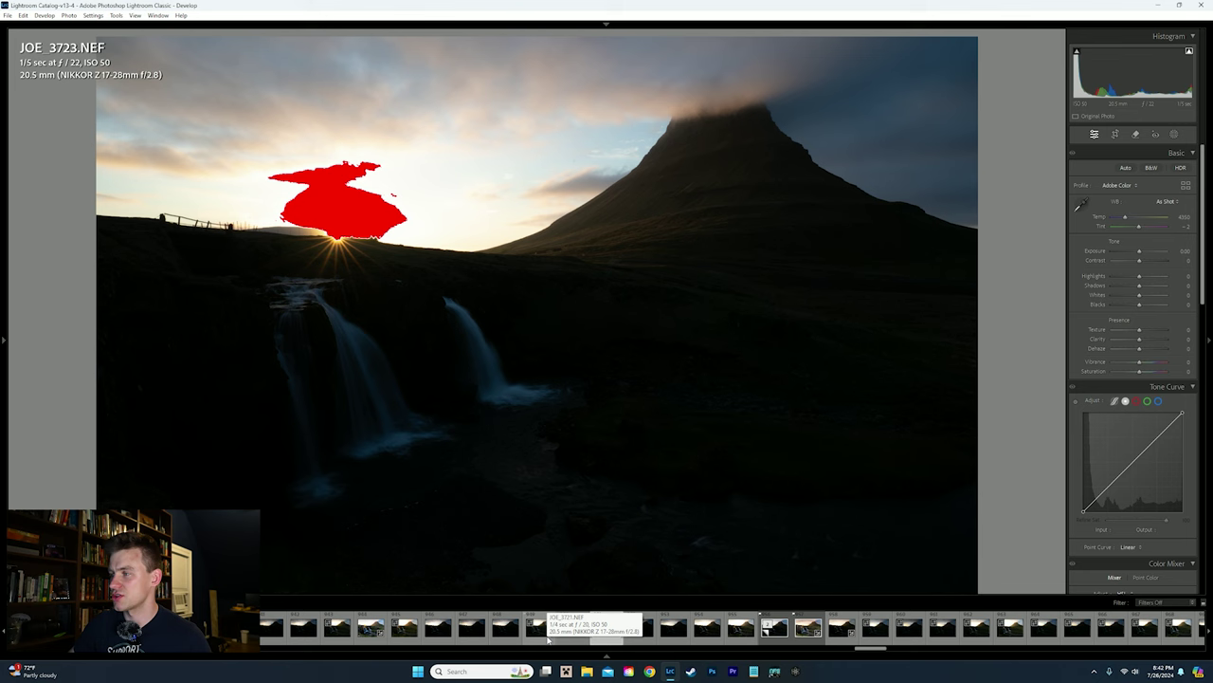
{"action": "left_click", "coordinate": [548, 638]}
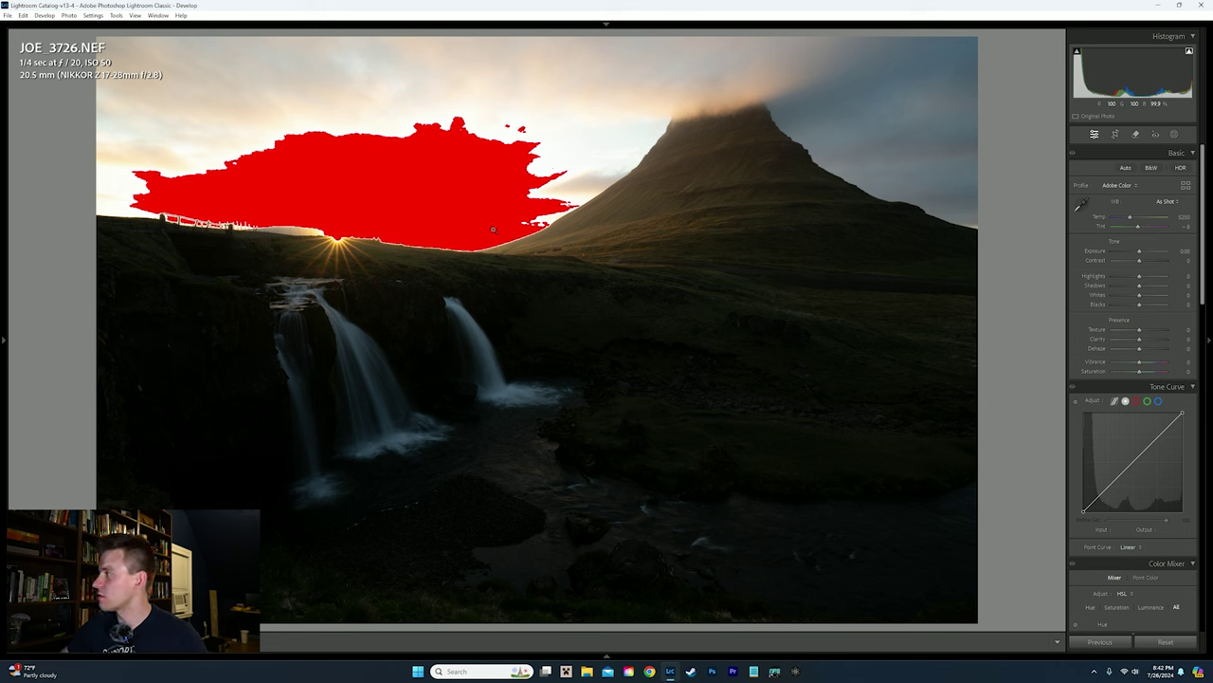
{"action": "key", "text": "j"}
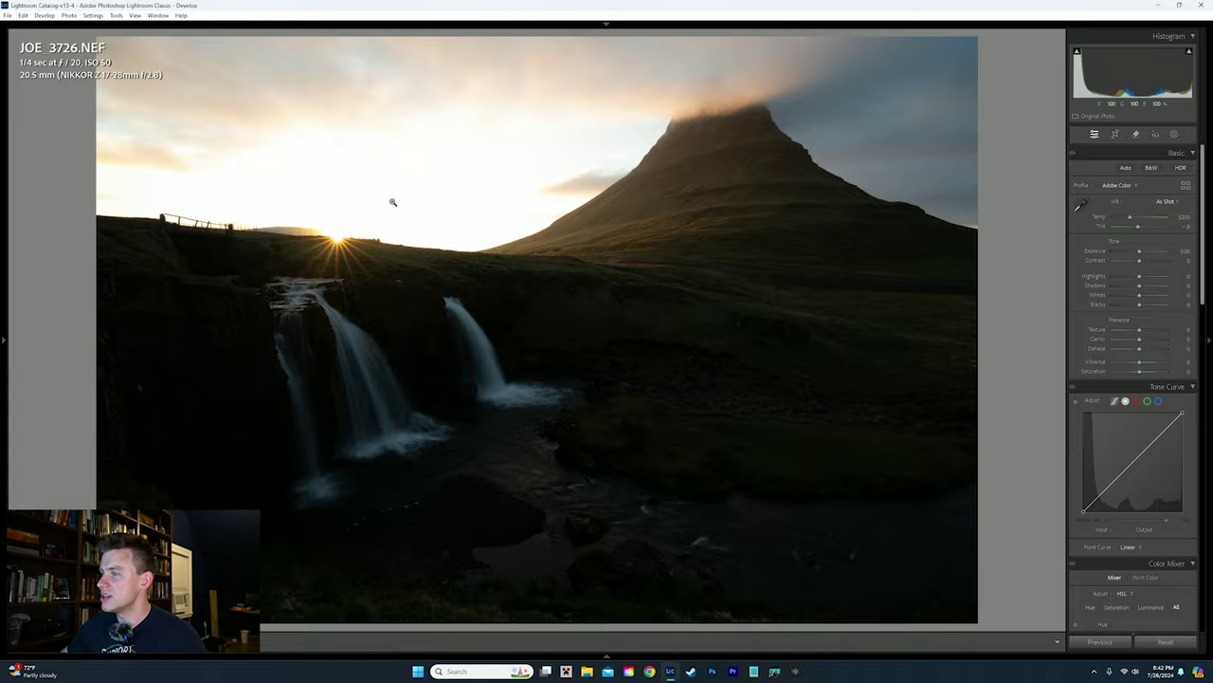
{"action": "left_click", "coordinate": [393, 202]}
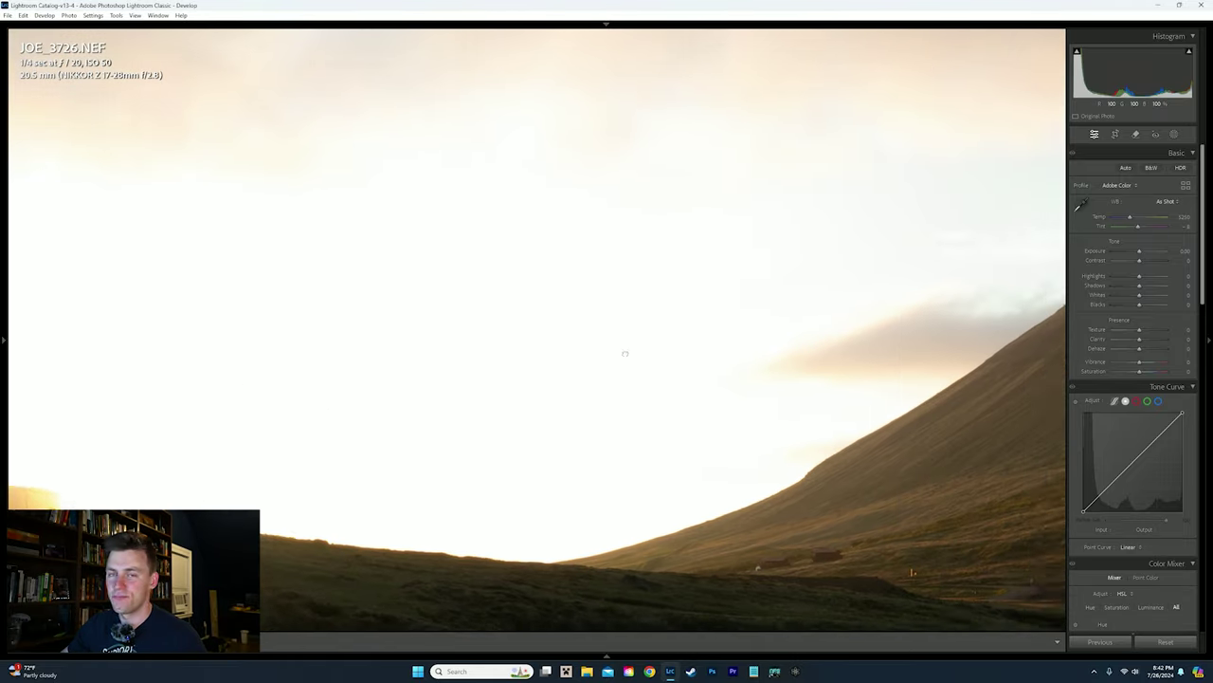
{"action": "left_click_drag", "start_coordinate": [625, 353], "coordinate": [516, 304]}
{"action": "left_click", "coordinate": [517, 303]}
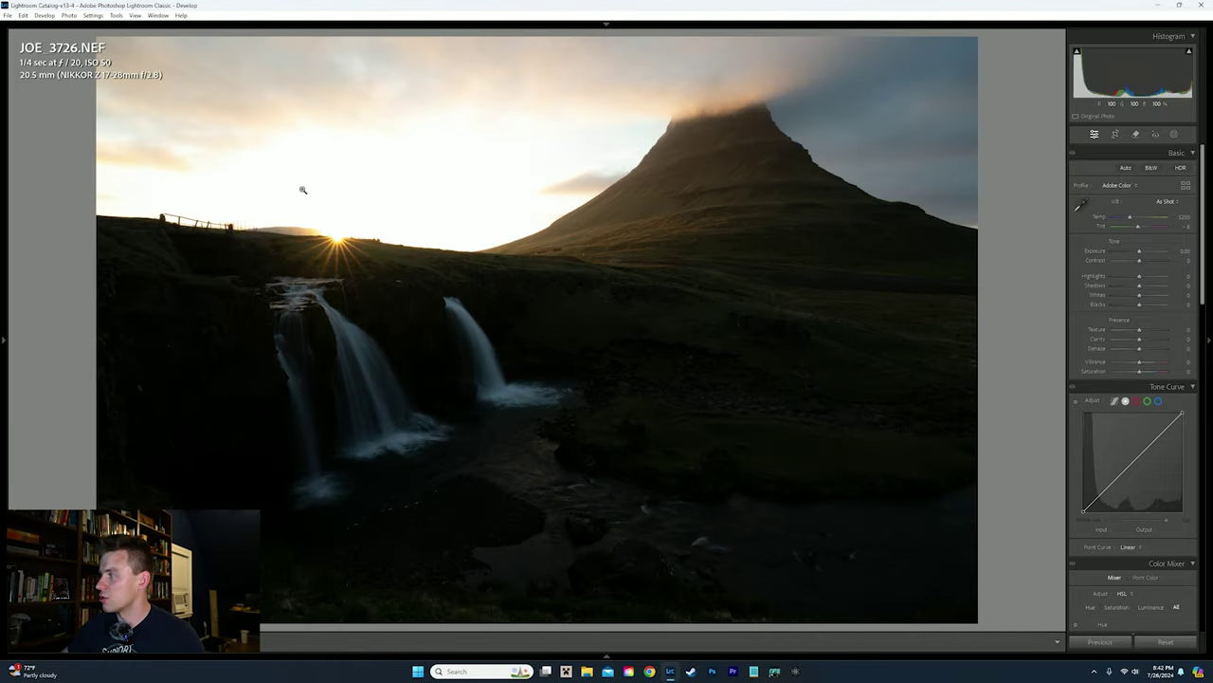
{"action": "left_click", "coordinate": [1109, 276]}
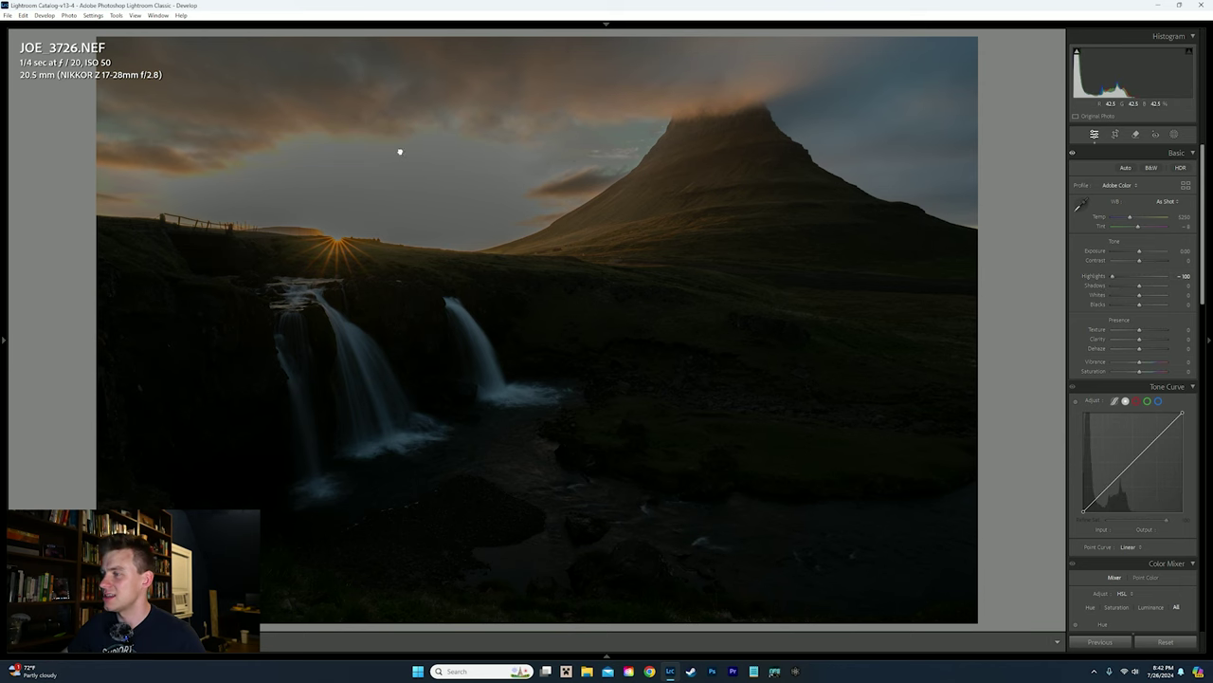
{"action": "left_click", "coordinate": [401, 149]}
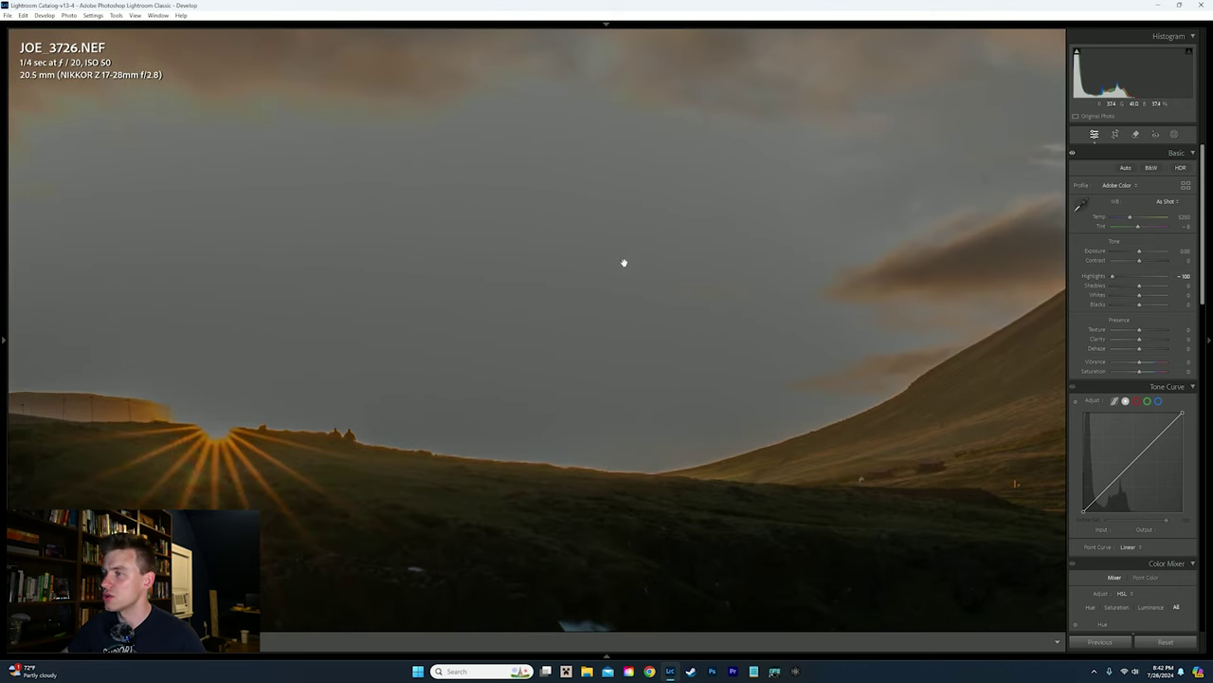
{"action": "left_click", "coordinate": [621, 264]}
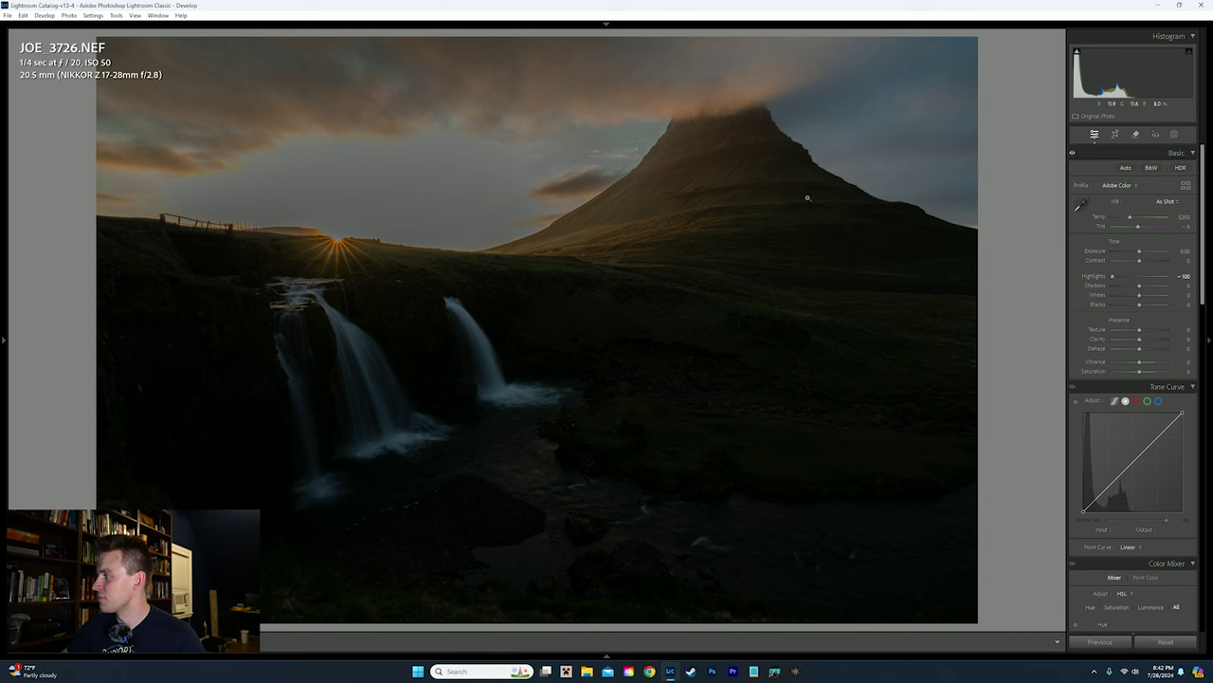
{"action": "double_click", "coordinate": [1095, 276]}
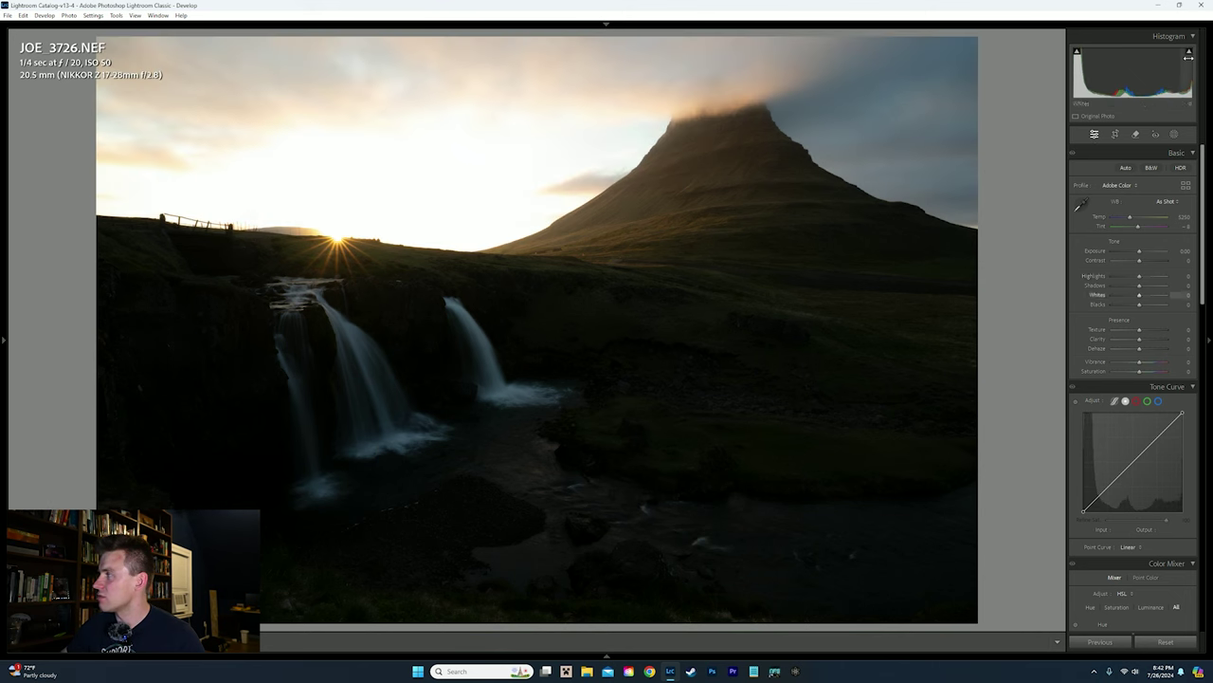
{"action": "left_click", "coordinate": [1189, 53]}
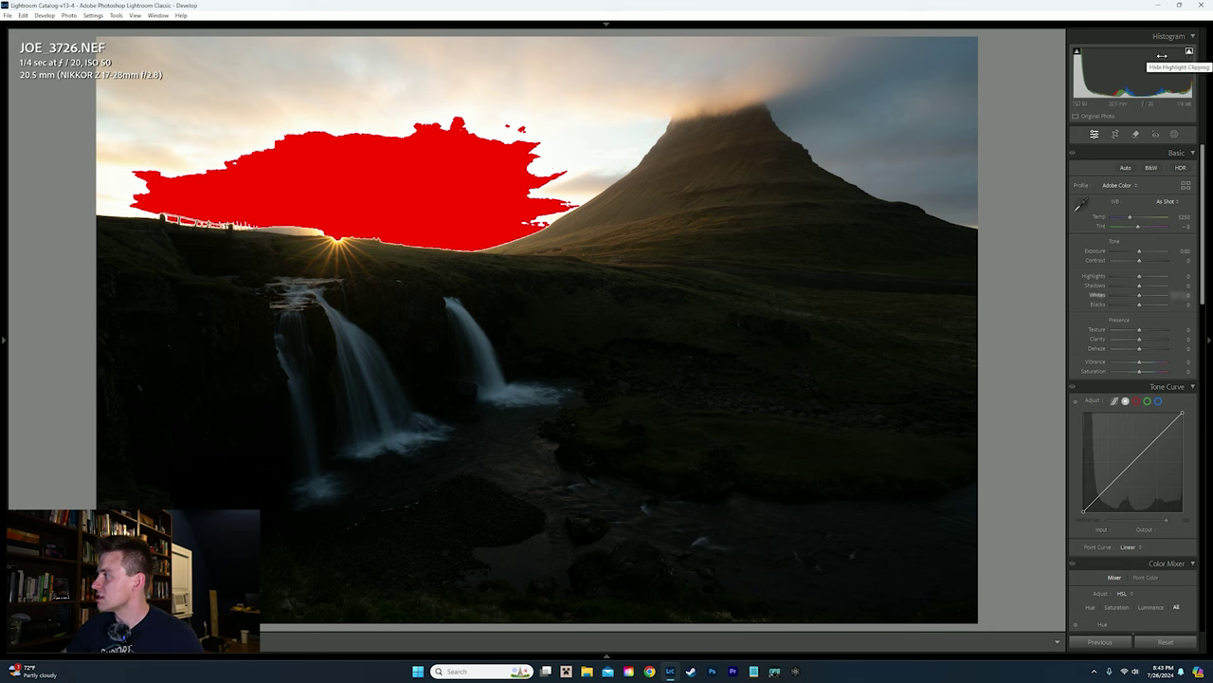
- Turn on the shadow clipping warning, inspect the dark rocks, and trial Shadows +100 before resetting to 0
{"action": "left_click", "coordinate": [1078, 54]}
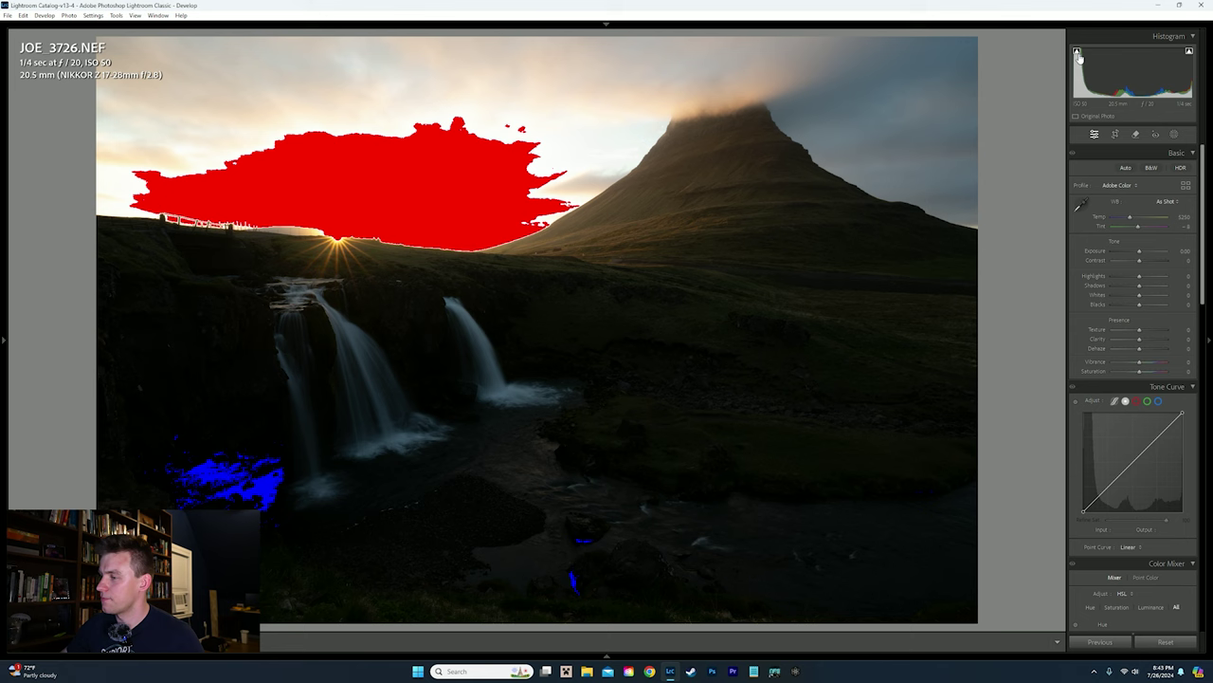
{"action": "left_click", "coordinate": [219, 471]}
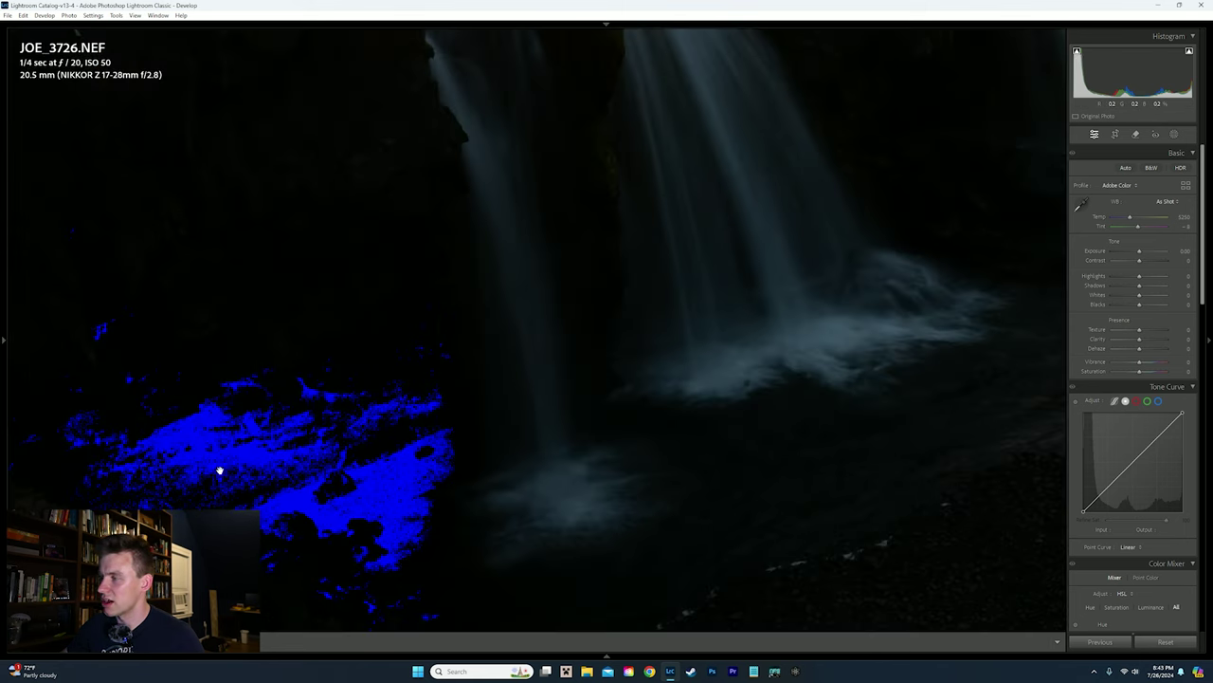
{"action": "left_click_drag", "start_coordinate": [219, 470], "coordinate": [683, 304]}
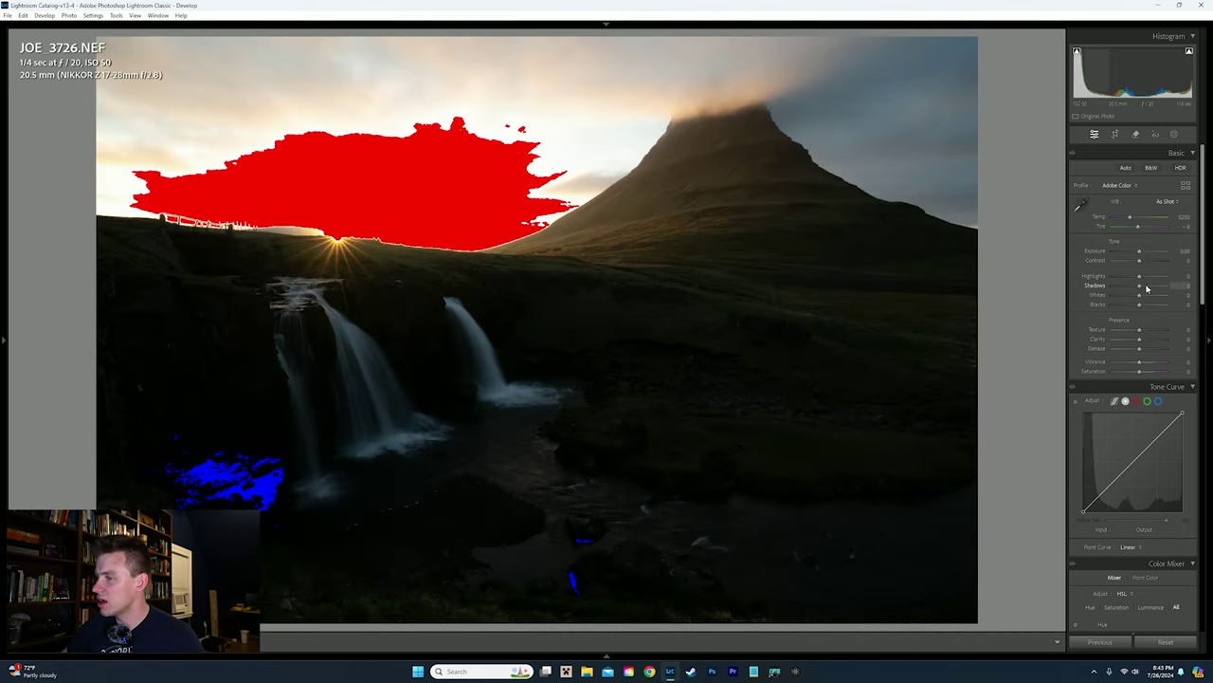
{"action": "left_click_drag", "start_coordinate": [1147, 288], "coordinate": [1180, 286]}
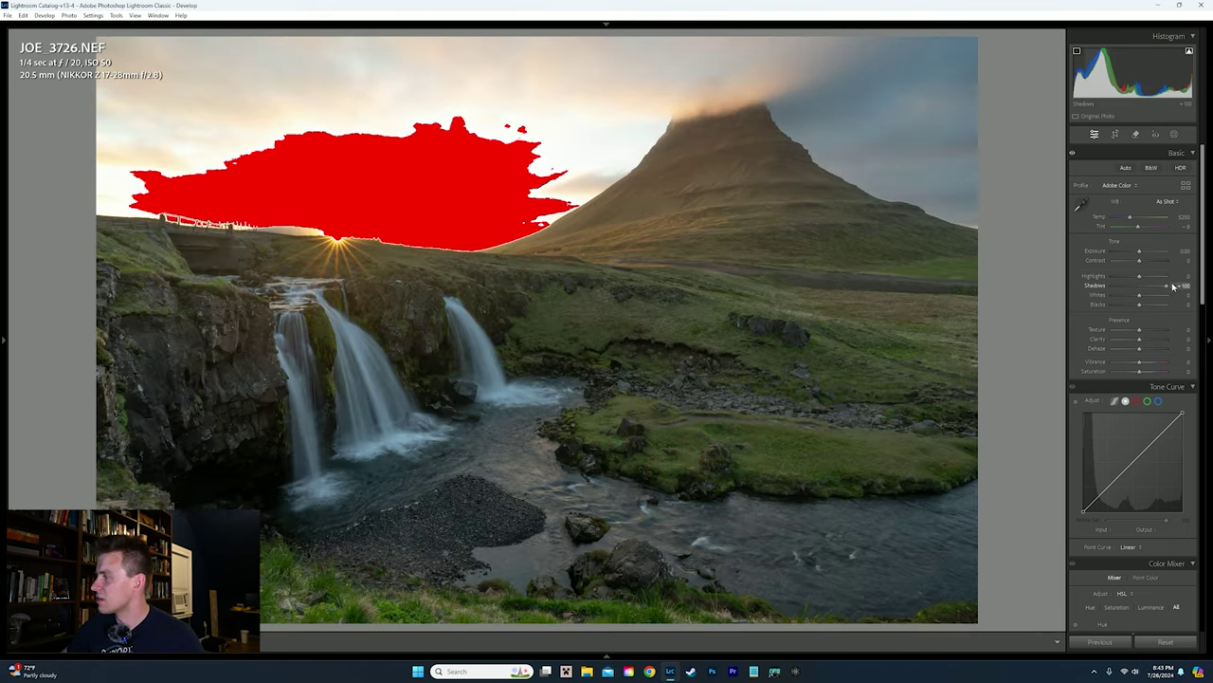
{"action": "double_click", "coordinate": [1102, 287]}
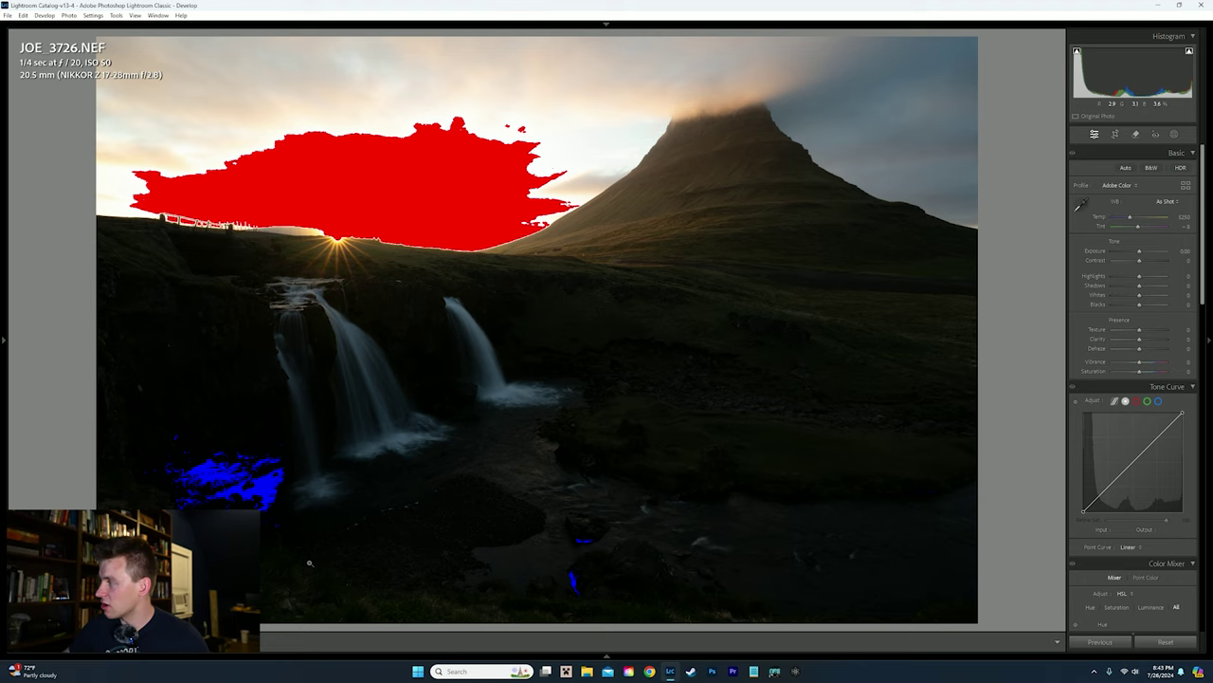
- Raise JOE_3726.NEF's Shadows to +100 and inspect the waterfalls and gravel up close
{"action": "left_click_drag", "start_coordinate": [1139, 284], "coordinate": [1173, 287]}
{"action": "left_click", "coordinate": [515, 536]}
{"action": "left_click_drag", "start_coordinate": [515, 537], "coordinate": [748, 452]}
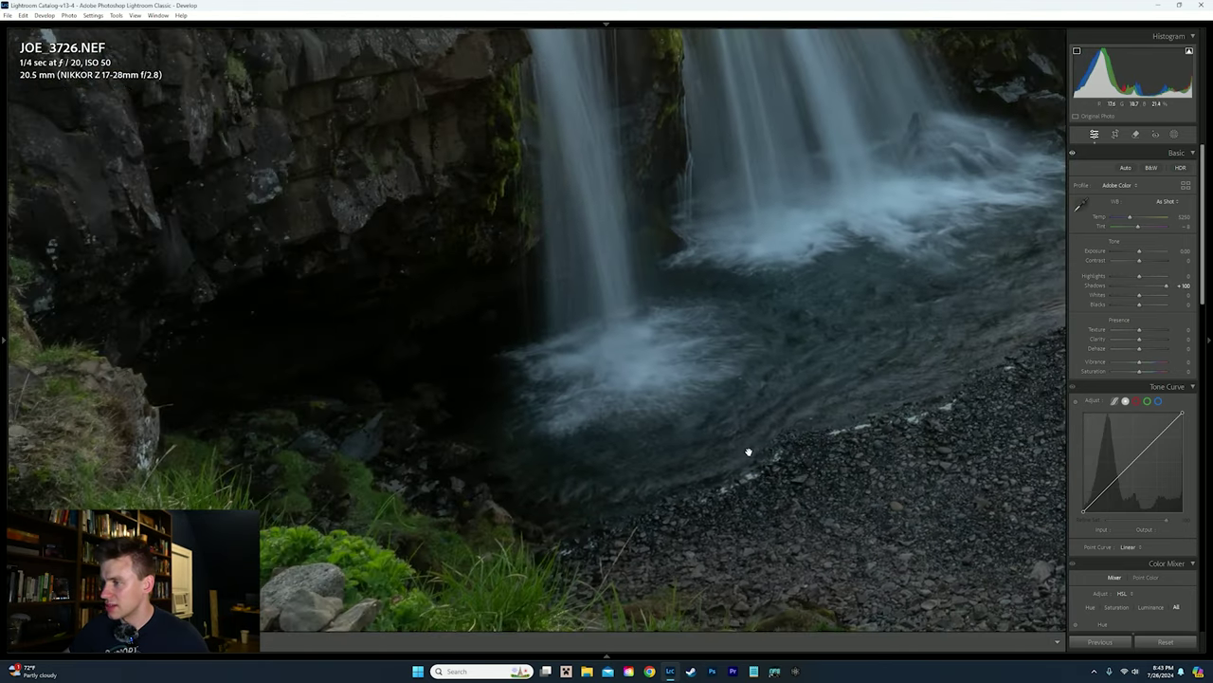
{"action": "left_click", "coordinate": [336, 359]}
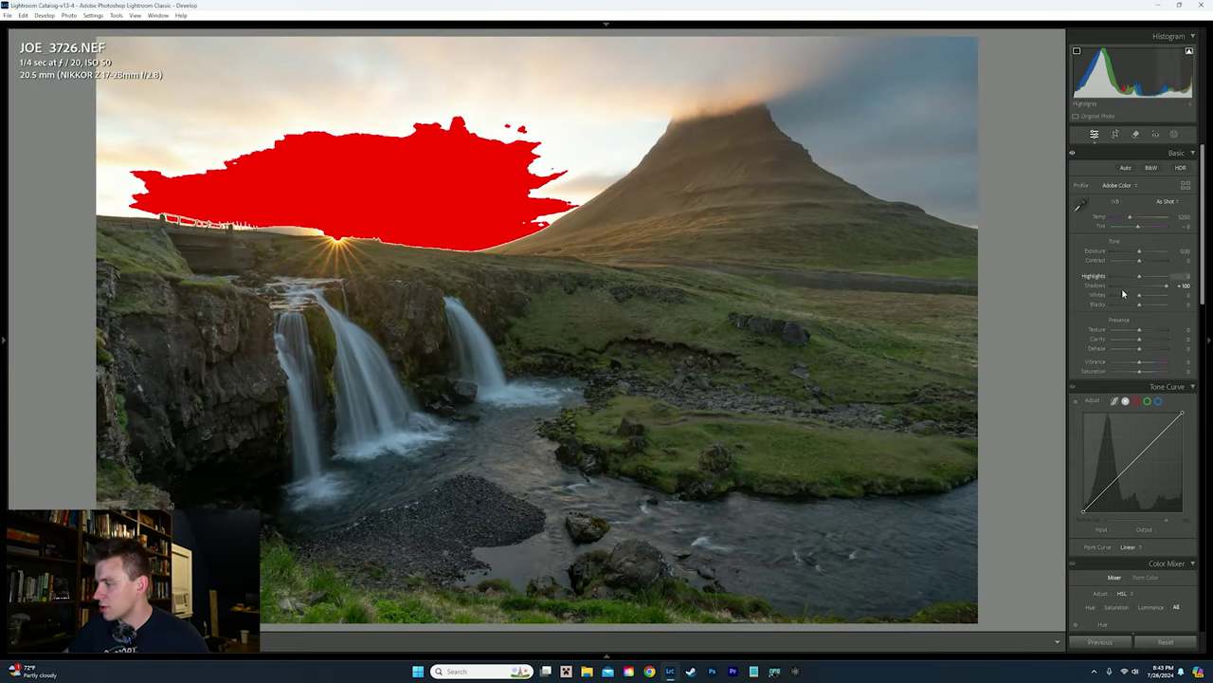
- Switch to the darker JOE_3723.NEF bracket and check the clipped sky around the sun
{"action": "mouse_move", "coordinate": [600, 655]}
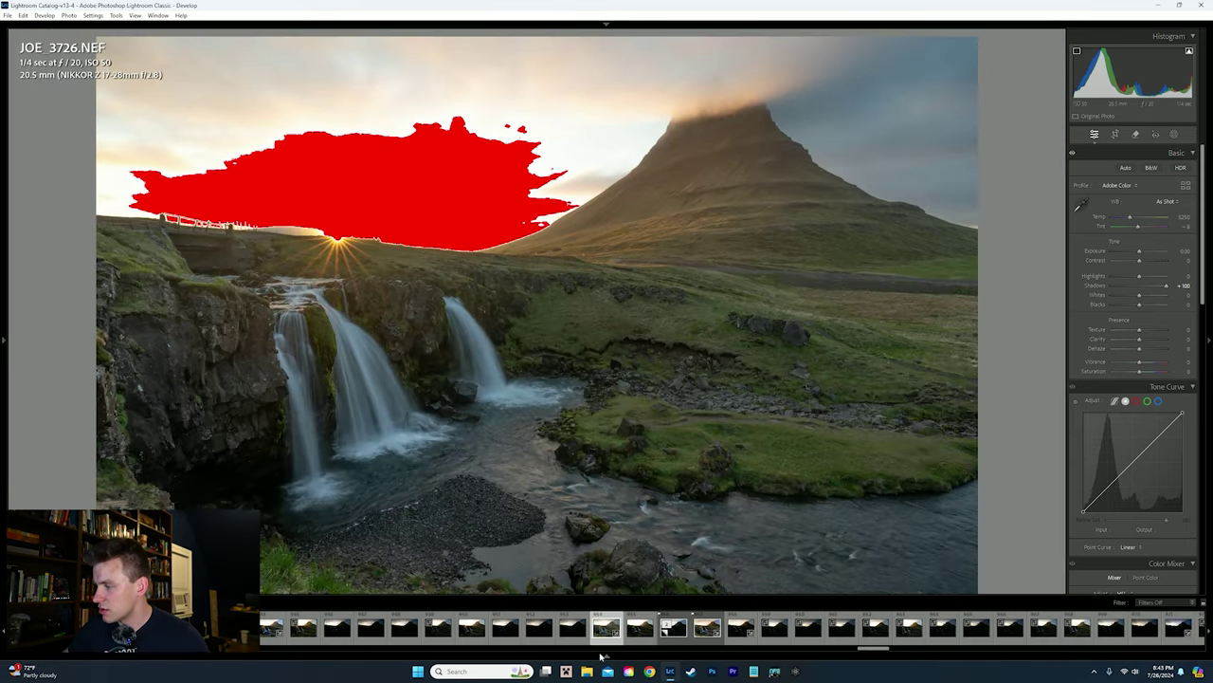
{"action": "left_click", "coordinate": [505, 626]}
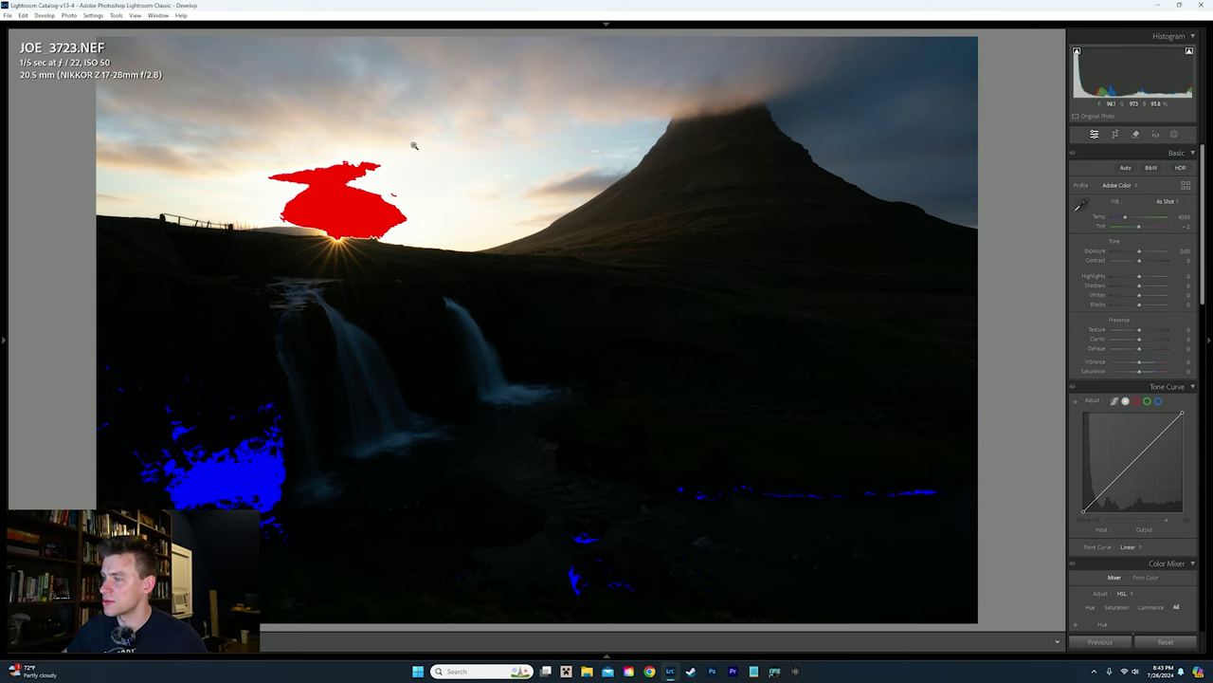
{"action": "left_click", "coordinate": [343, 201]}
{"action": "left_click", "coordinate": [413, 243]}
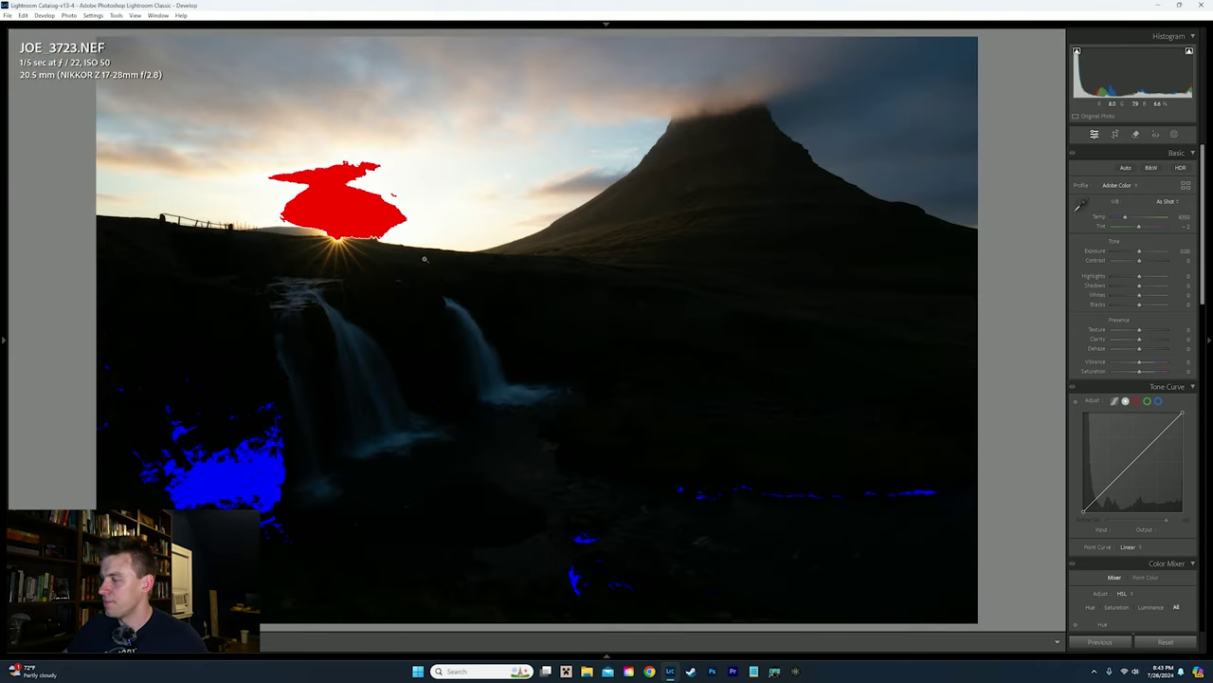
{"action": "mouse_move", "coordinate": [491, 648]}
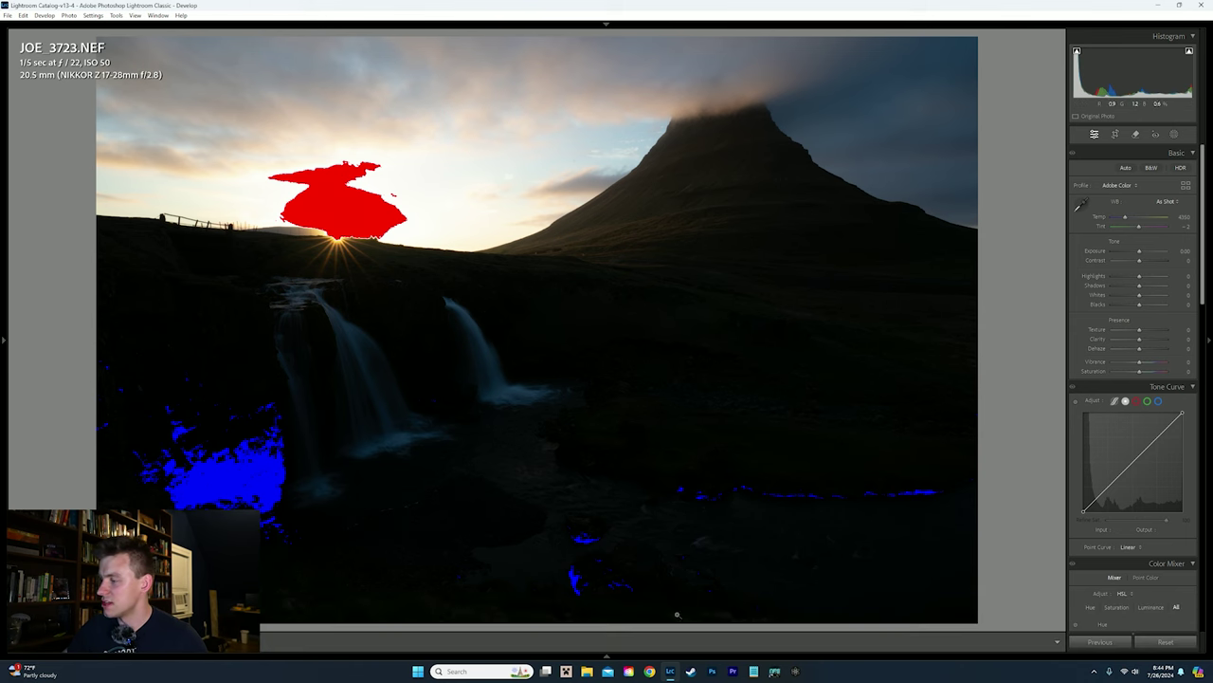
{"action": "mouse_move", "coordinate": [630, 655]}
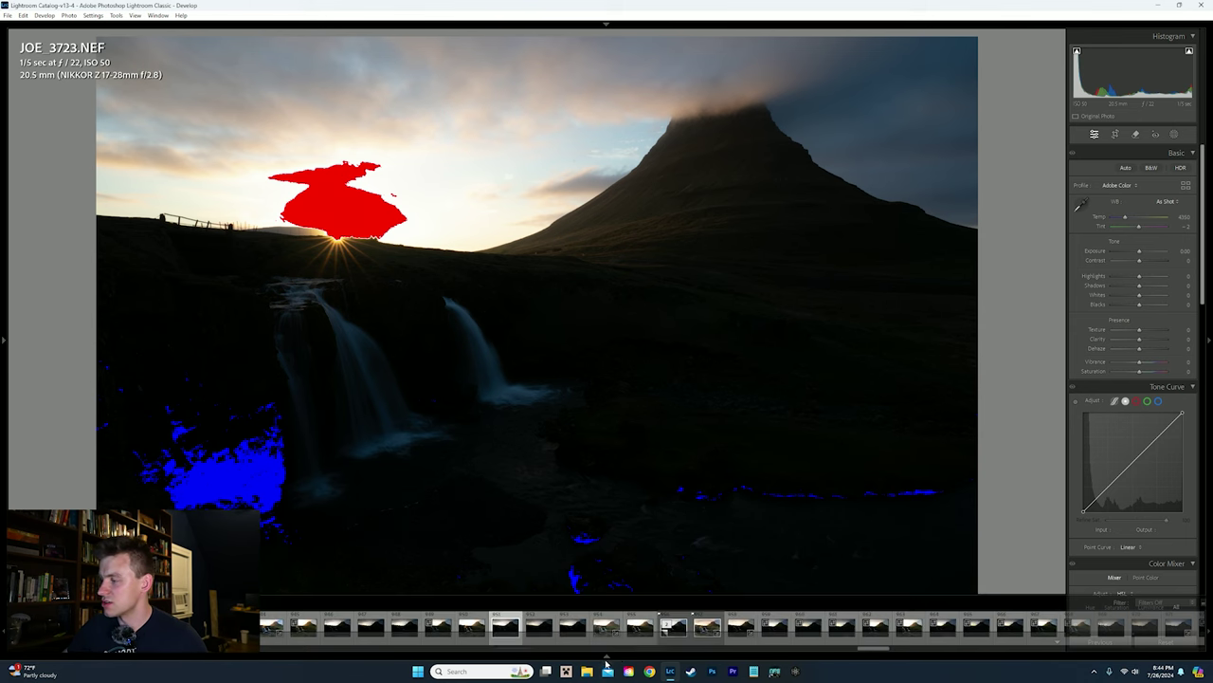
{"action": "left_click", "coordinate": [704, 633]}
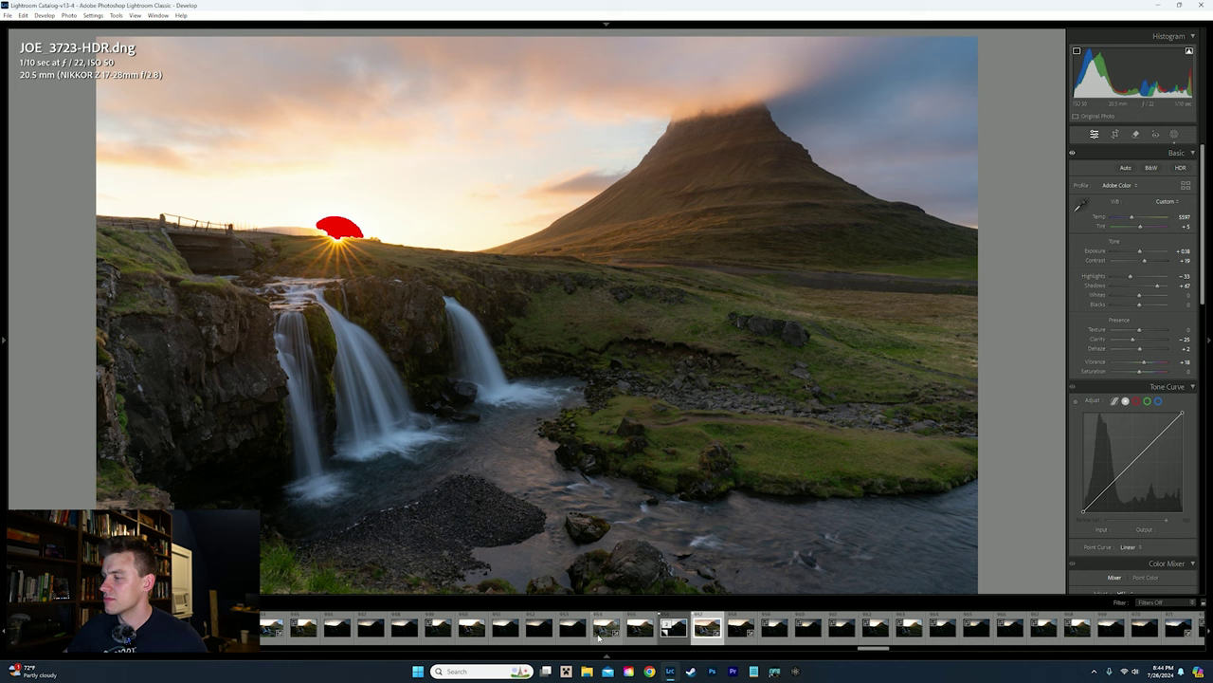
{"action": "left_click", "coordinate": [598, 636]}
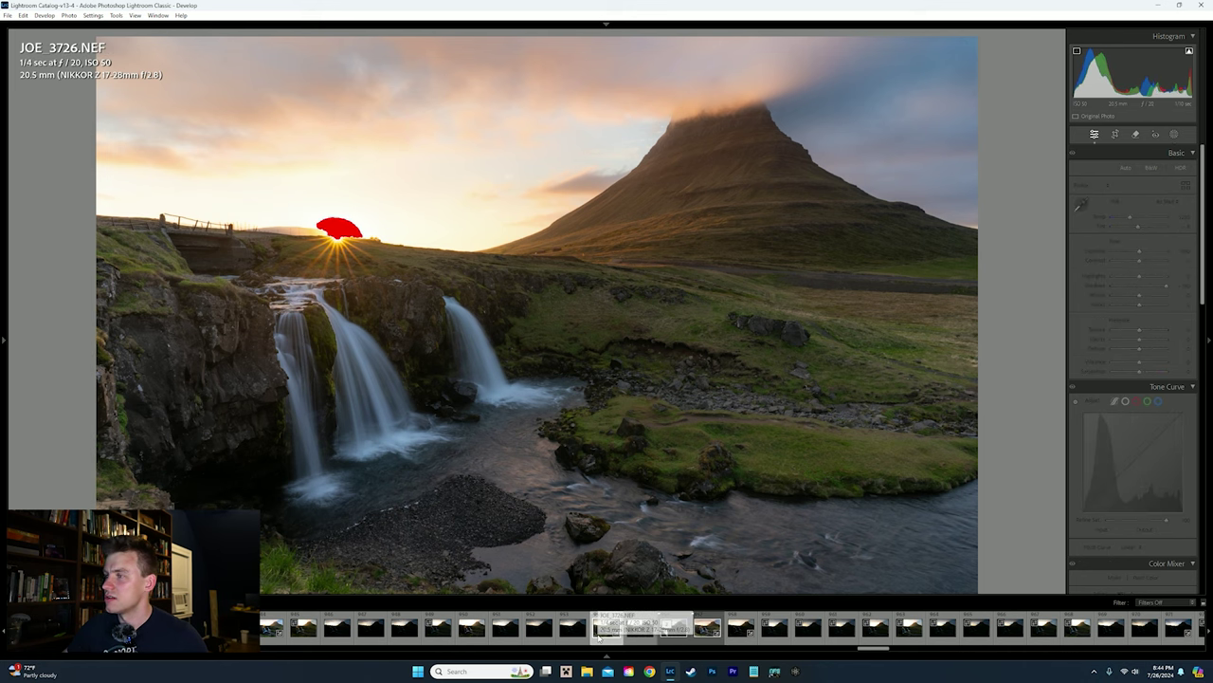
{"action": "left_click", "coordinate": [505, 633]}
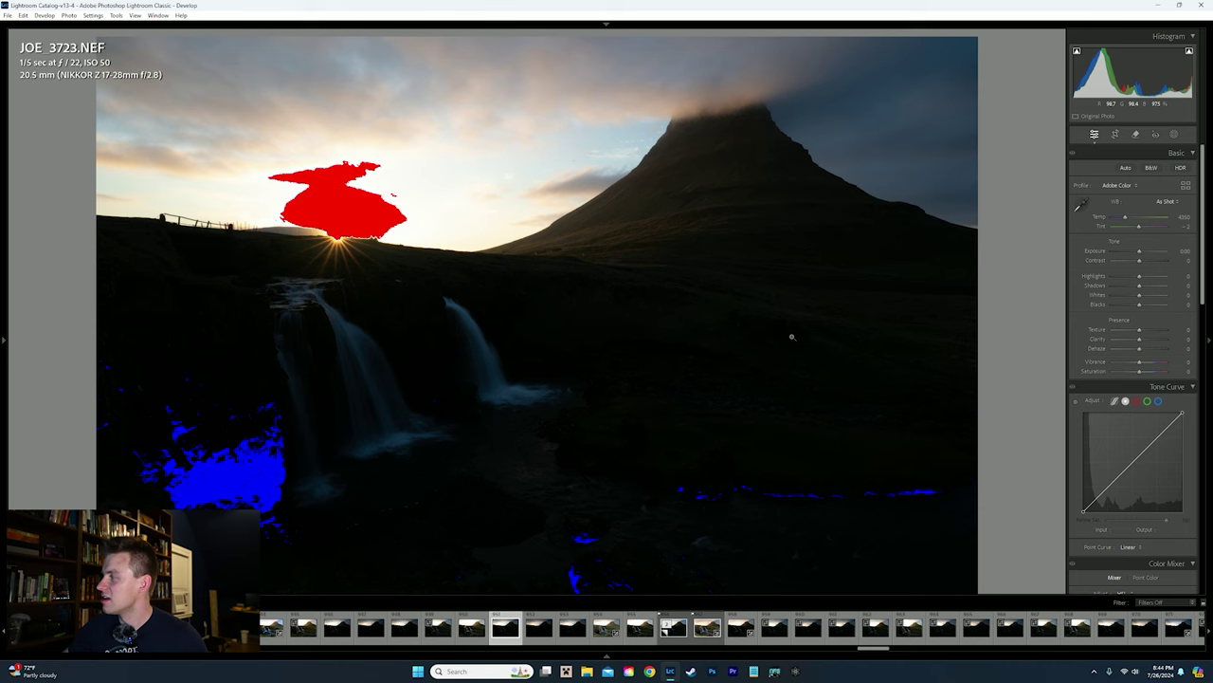
{"action": "left_click_drag", "start_coordinate": [1140, 276], "coordinate": [1112, 277]}
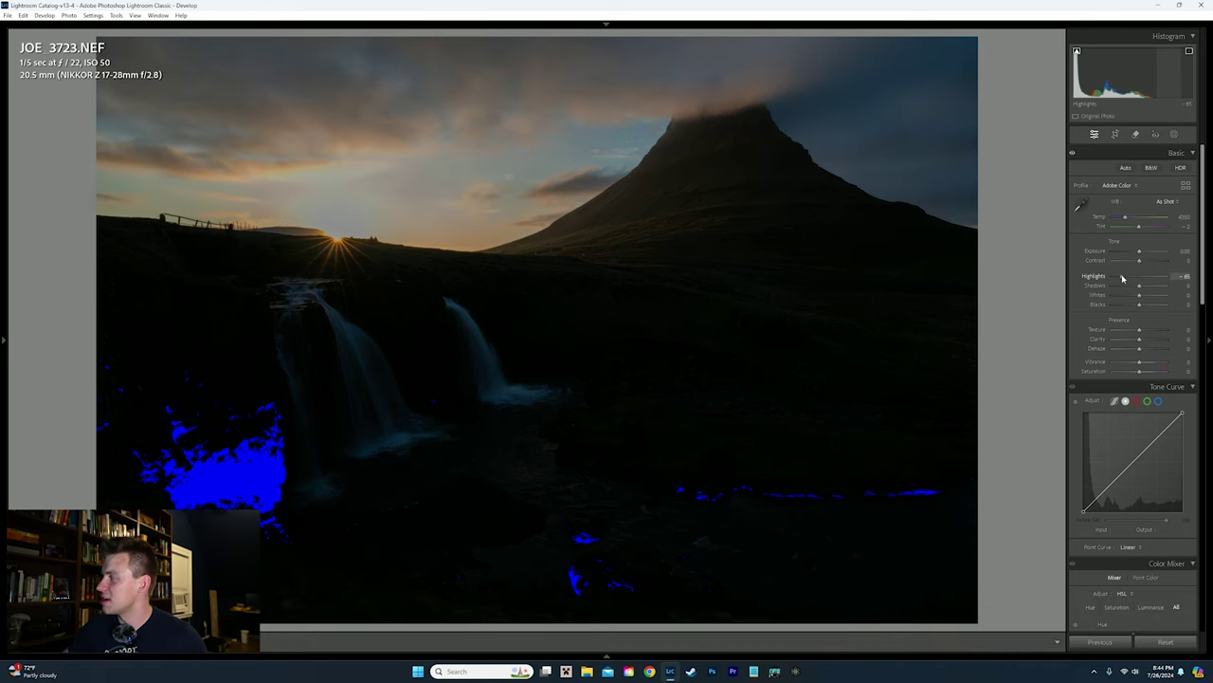
{"action": "mouse_move", "coordinate": [1123, 277]}
{"action": "left_mouse_down"}
{"action": "mouse_move", "coordinate": [1133, 275]}
{"action": "mouse_move", "coordinate": [1105, 275]}
{"action": "mouse_move", "coordinate": [1126, 279]}
{"action": "left_mouse_up"}
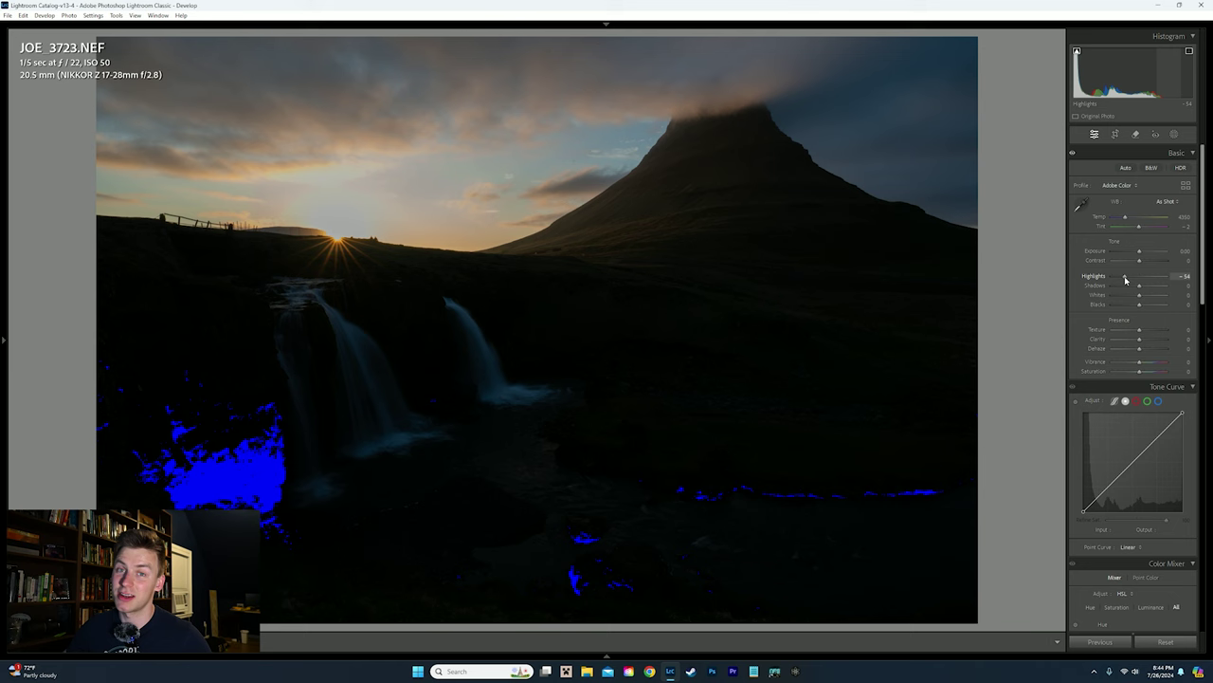
{"action": "left_click_drag", "start_coordinate": [1126, 278], "coordinate": [1138, 274]}
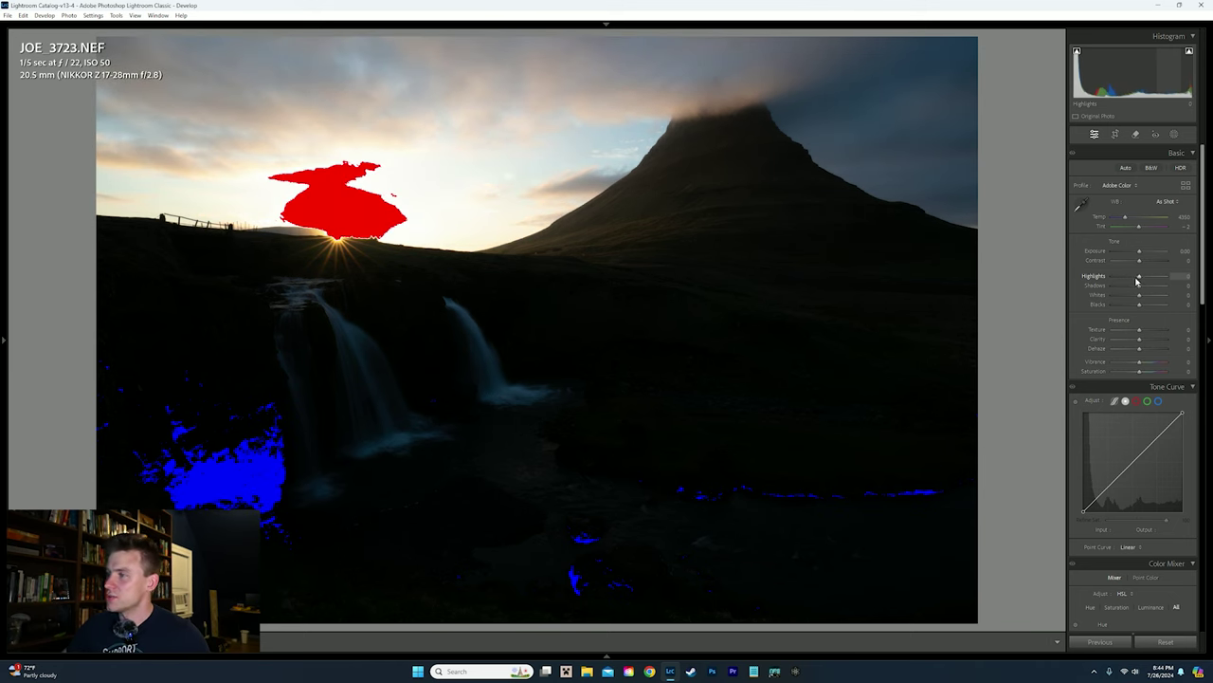
- Inspect the red-clipped sky near the sun and the blue-clipped dark foreground up close
{"action": "left_click", "coordinate": [366, 76]}
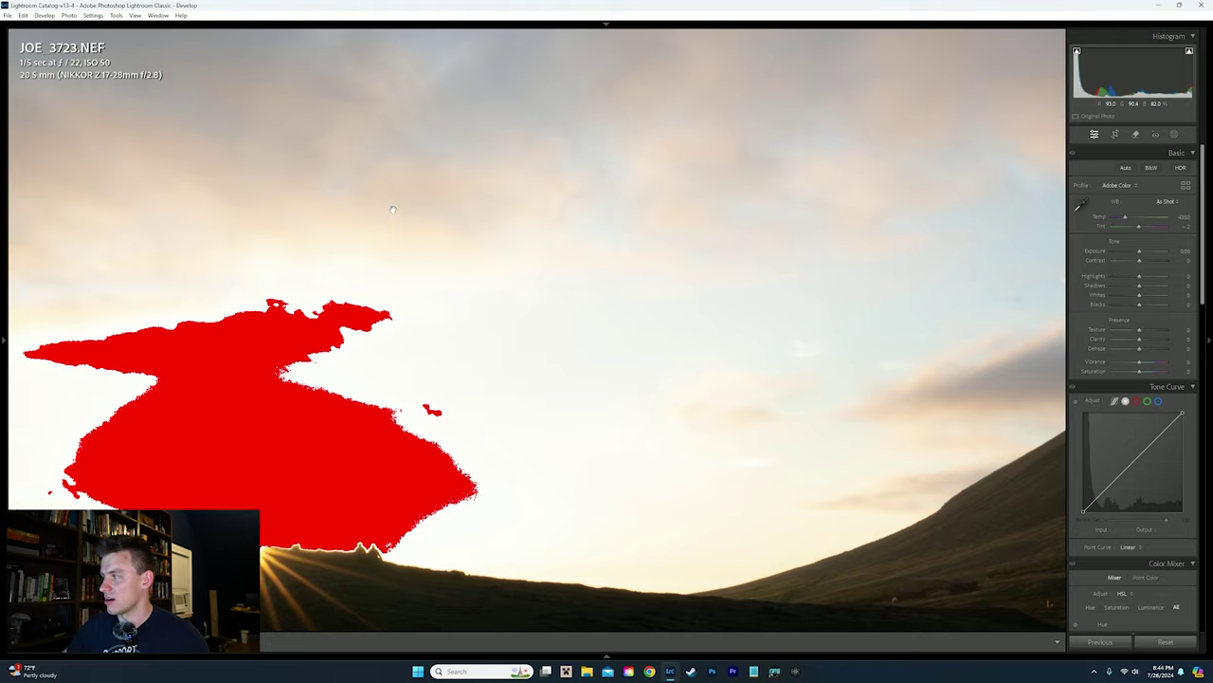
{"action": "left_click_drag", "start_coordinate": [392, 208], "coordinate": [122, 171]}
{"action": "left_click", "coordinate": [600, 298]}
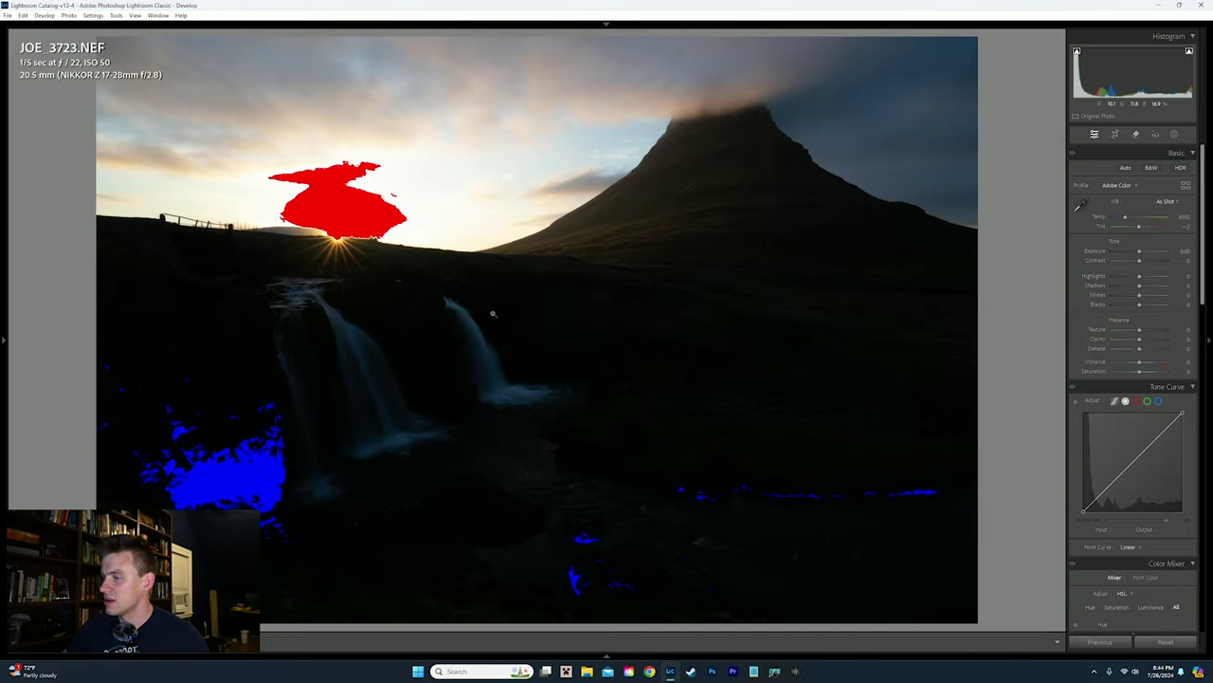
{"action": "left_click_drag", "start_coordinate": [250, 501], "coordinate": [575, 325]}
{"action": "left_click", "coordinate": [575, 325]}
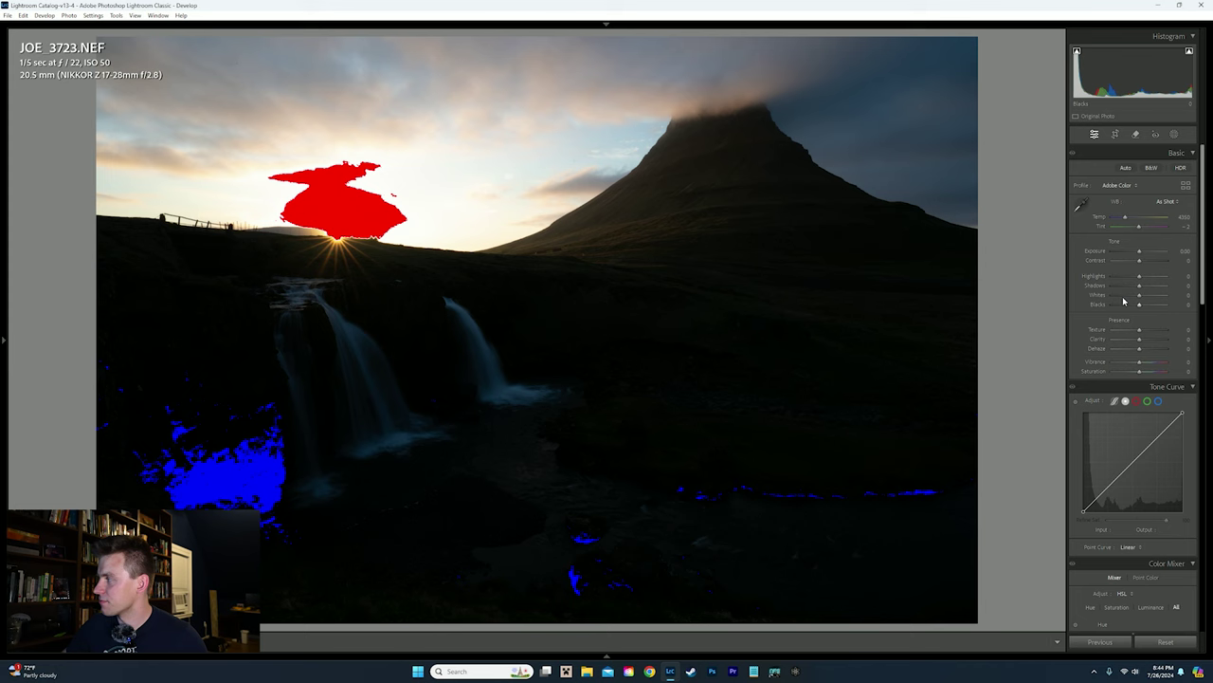
- Set Shadows to +100 and check the waterfalls and river at 100%
{"action": "left_click_drag", "start_coordinate": [1140, 285], "coordinate": [1164, 291]}
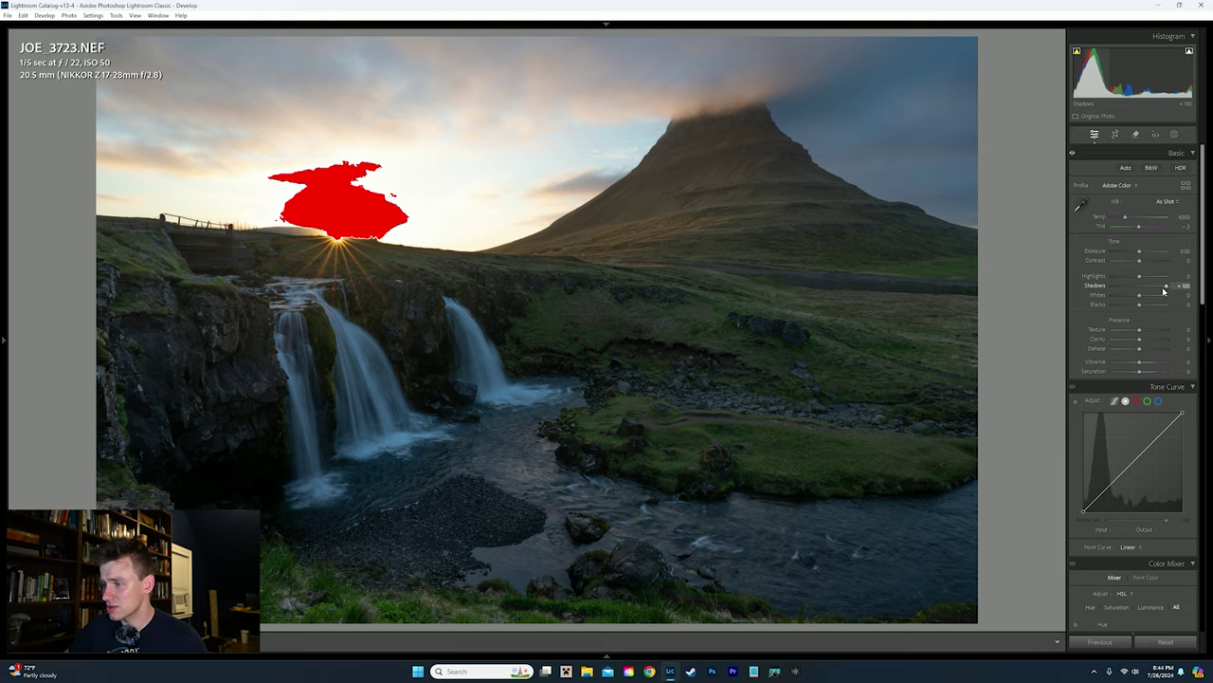
{"action": "left_click_drag", "start_coordinate": [244, 452], "coordinate": [389, 325]}
{"action": "left_click_drag", "start_coordinate": [466, 448], "coordinate": [468, 446]}
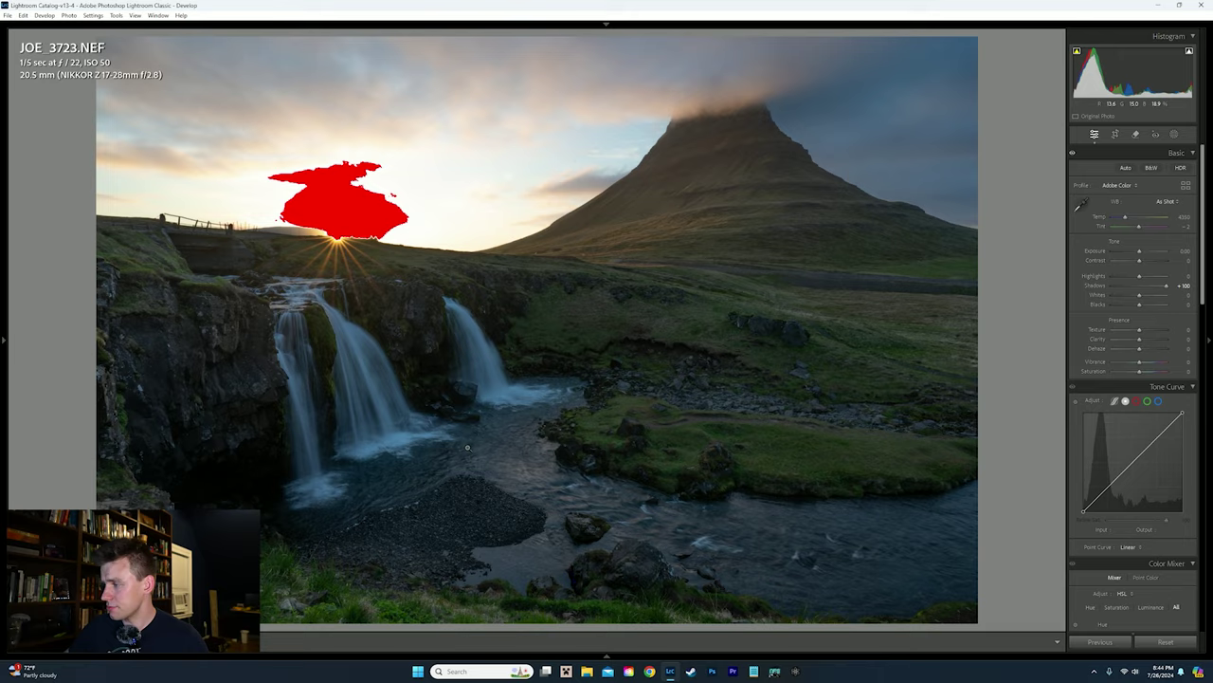
{"action": "left_click_drag", "start_coordinate": [599, 458], "coordinate": [575, 453]}
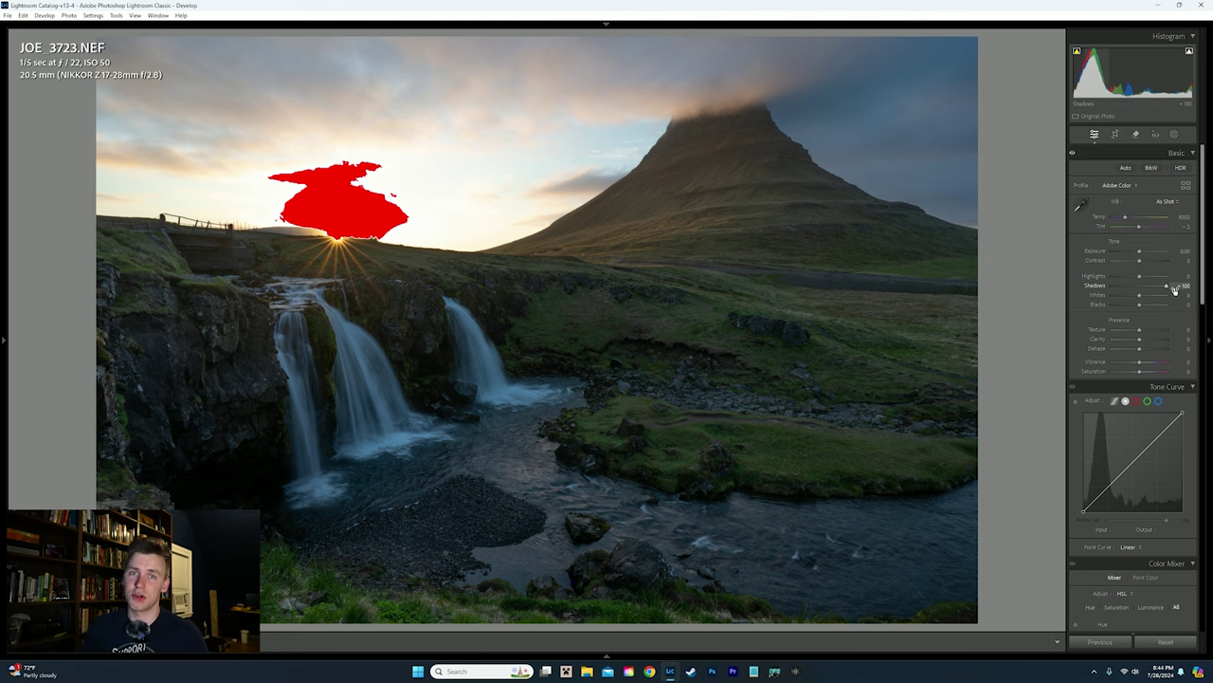
- Drag JOE_3723.NEF's Shadows from +100 back to 0 and bring up the filmstrip
{"action": "left_click_drag", "start_coordinate": [1175, 289], "coordinate": [1097, 291]}
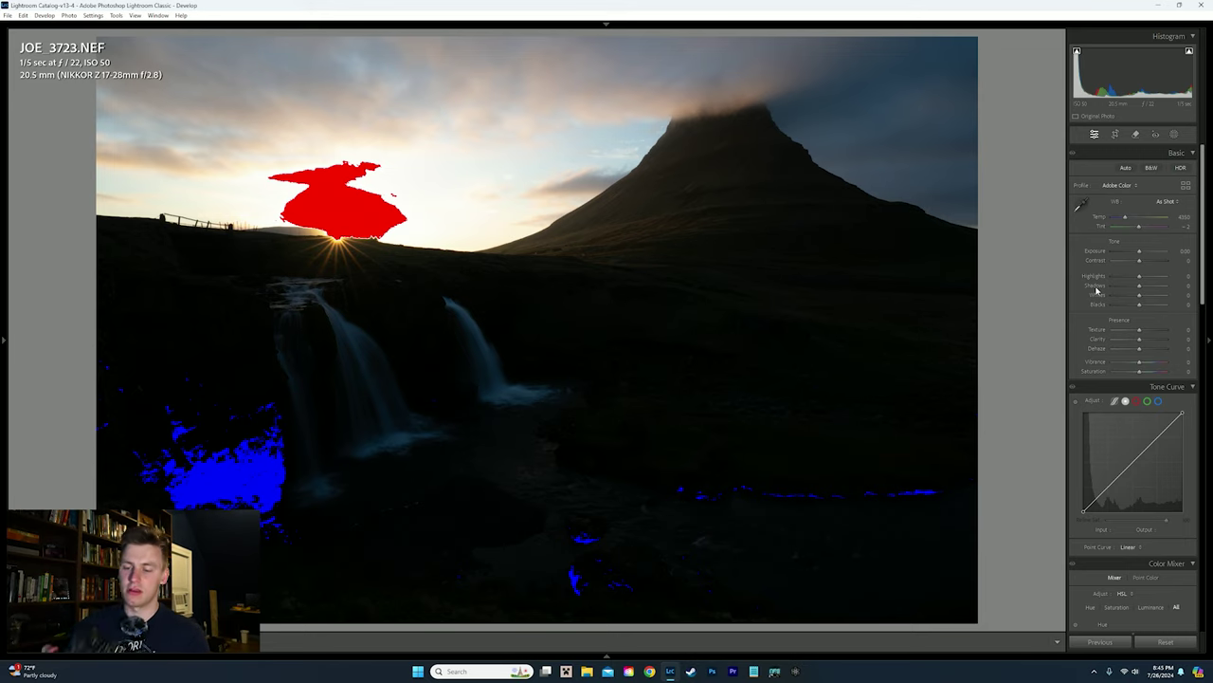
{"action": "key", "text": "t"}
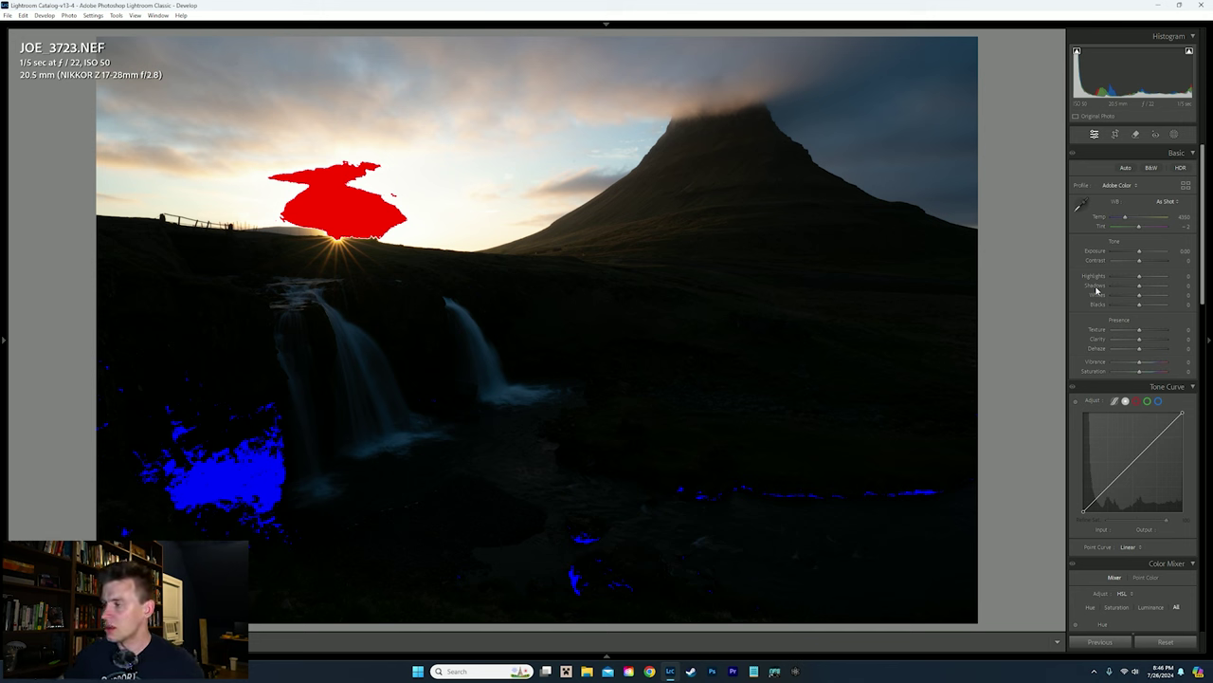
{"action": "mouse_move", "coordinate": [604, 655]}
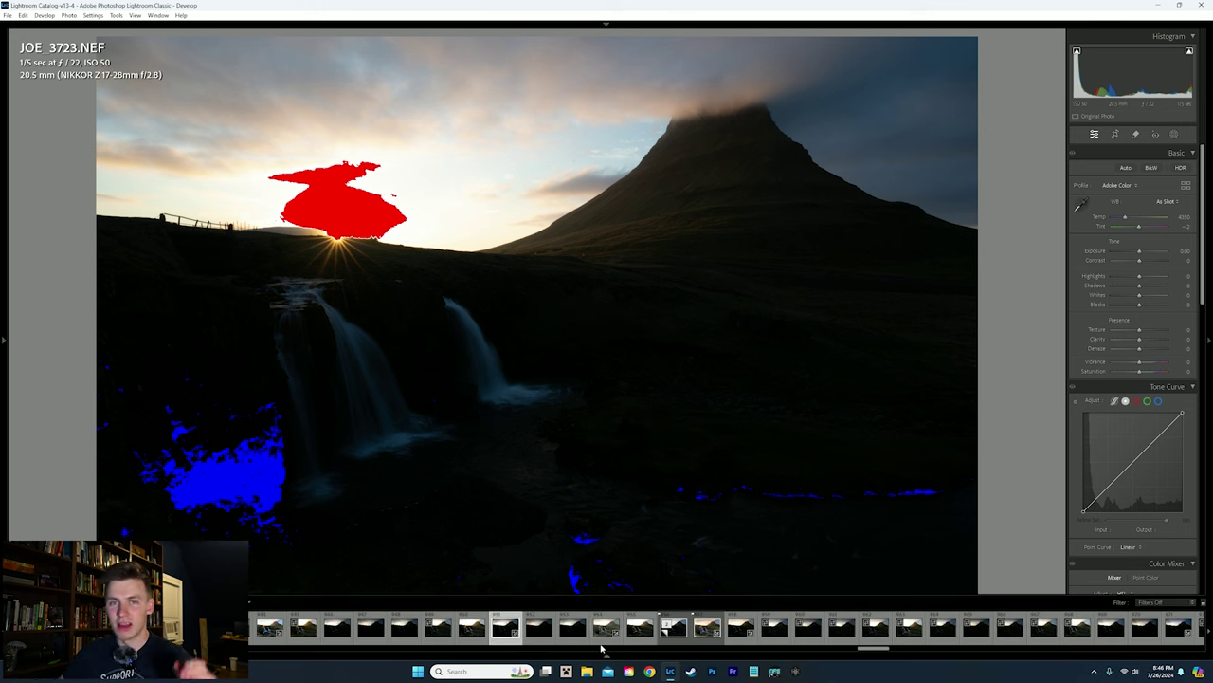
- View JOE_3724, JOE_3725 and JOE_3726, resetting JOE_3726.NEF's Shadows to 0
{"action": "left_click", "coordinate": [540, 630]}
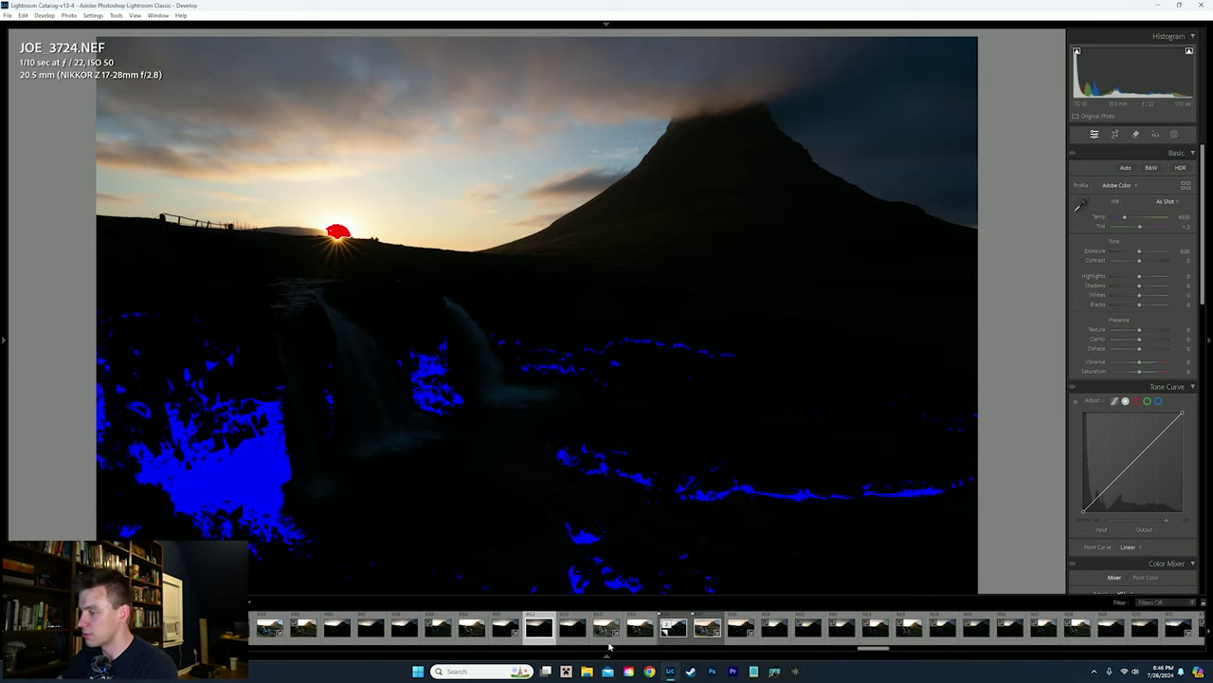
{"action": "left_click", "coordinate": [601, 635]}
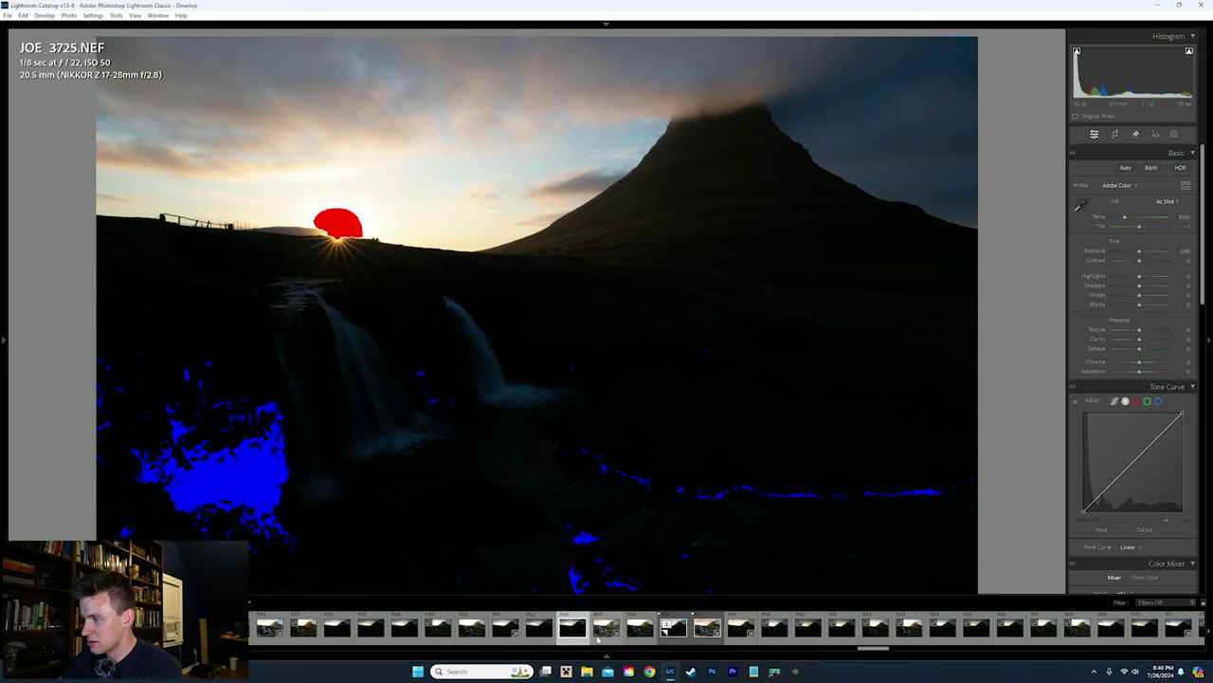
{"action": "key", "text": "Right"}
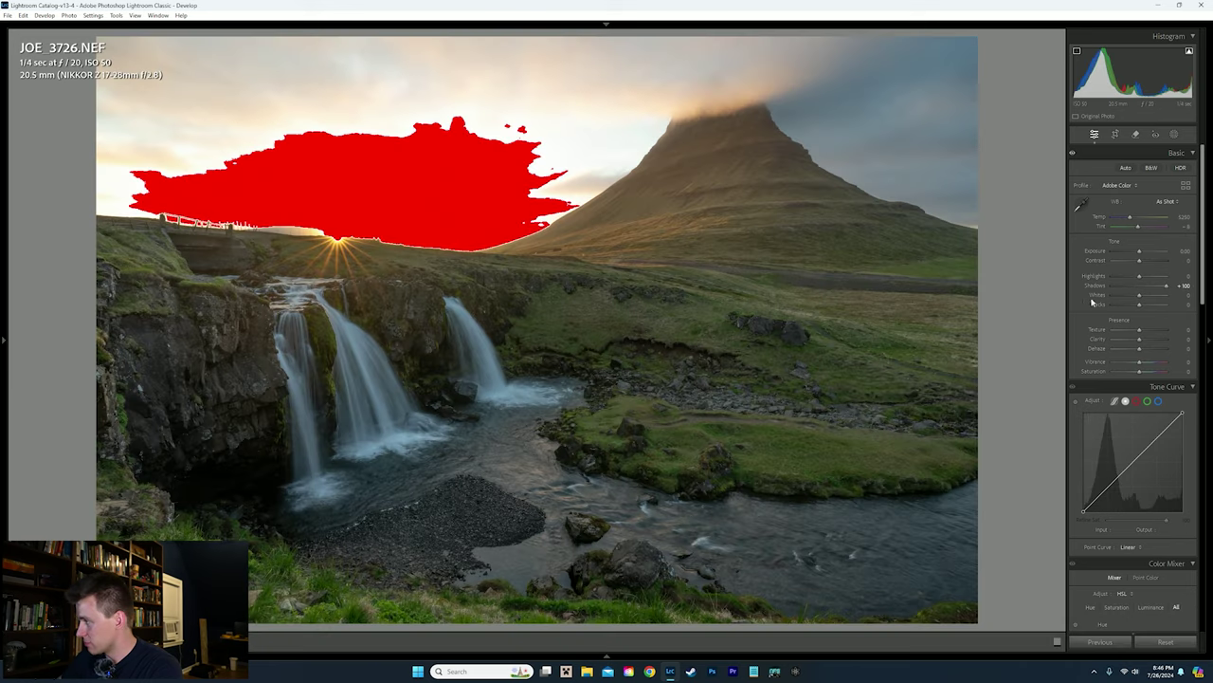
{"action": "double_click", "coordinate": [1097, 287]}
- Compare JOE_3724.NEF with the darkest JOE_3723.NEF, ending on JOE_3724.NEF
{"action": "mouse_move", "coordinate": [521, 654]}
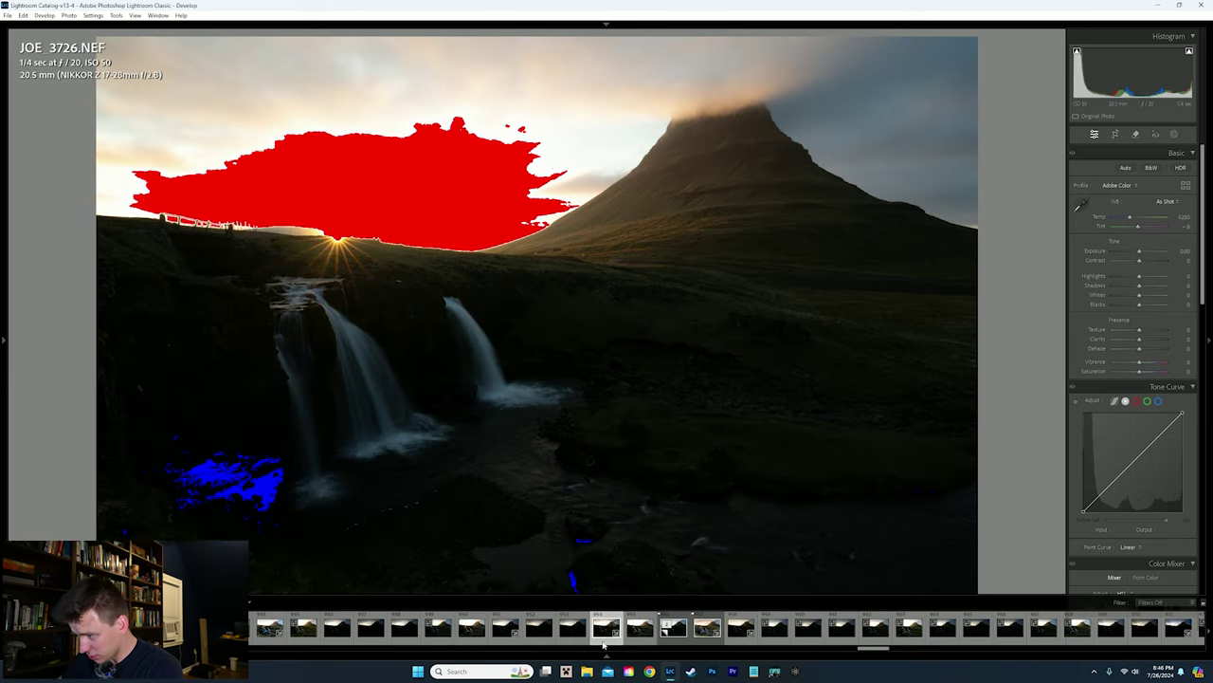
{"action": "left_click", "coordinate": [536, 634]}
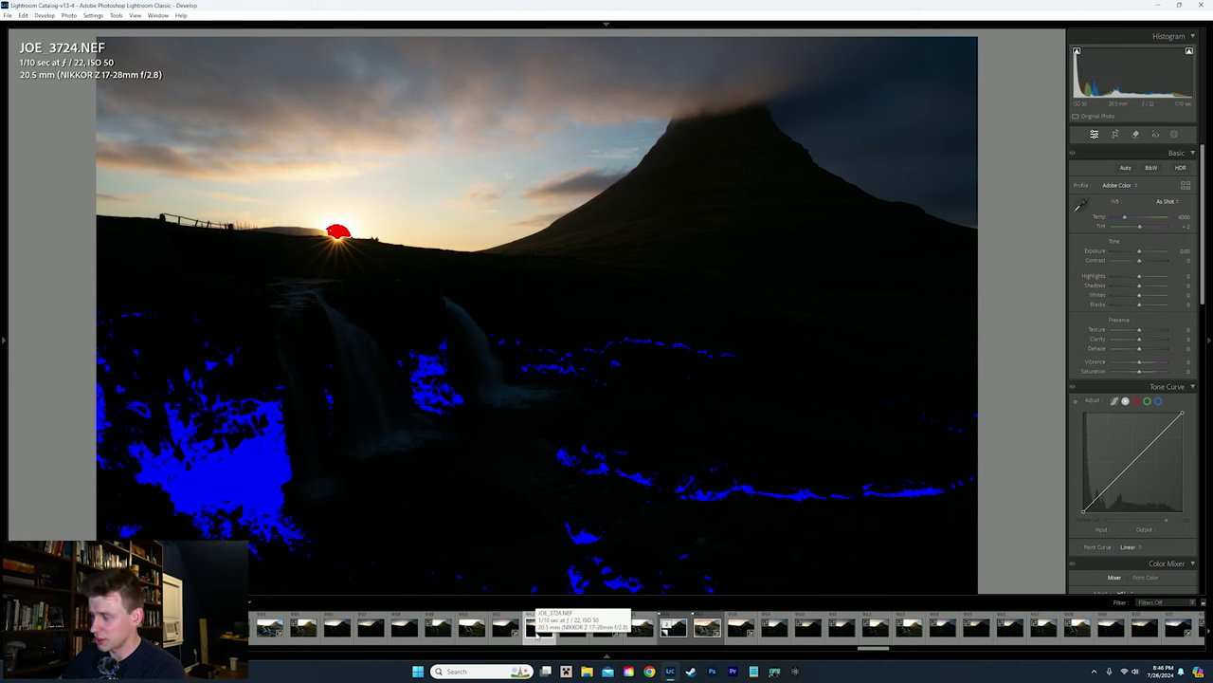
{"action": "left_click", "coordinate": [502, 631]}
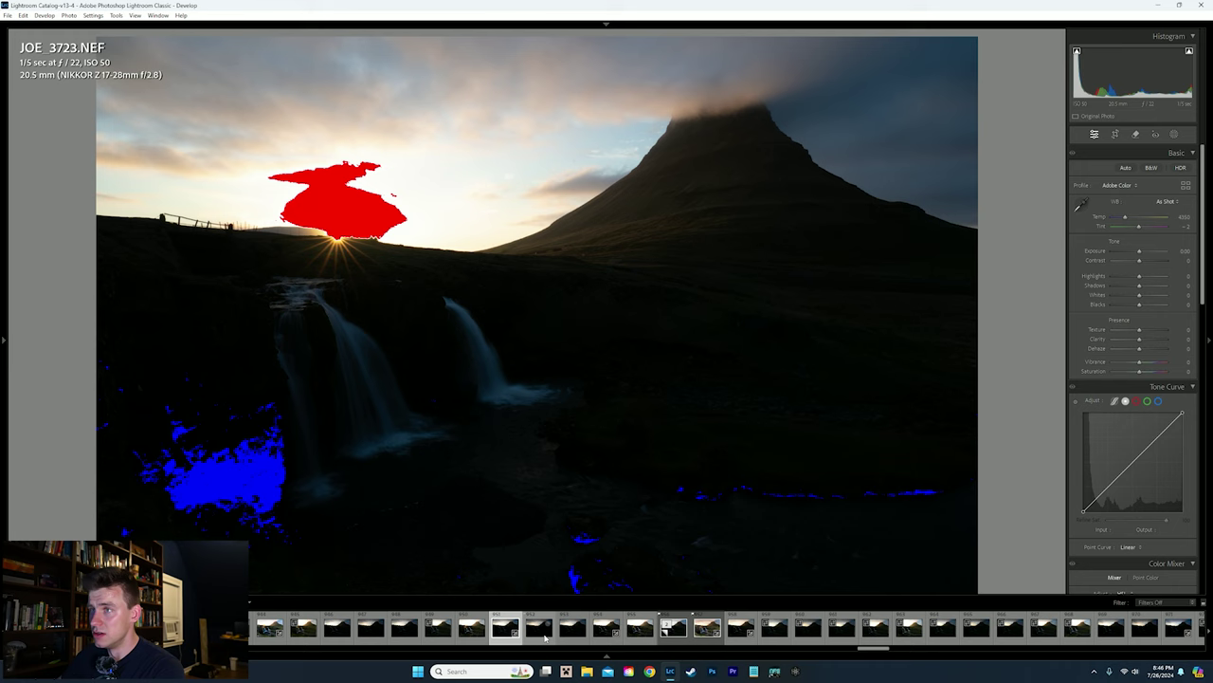
{"action": "left_click", "coordinate": [545, 636]}
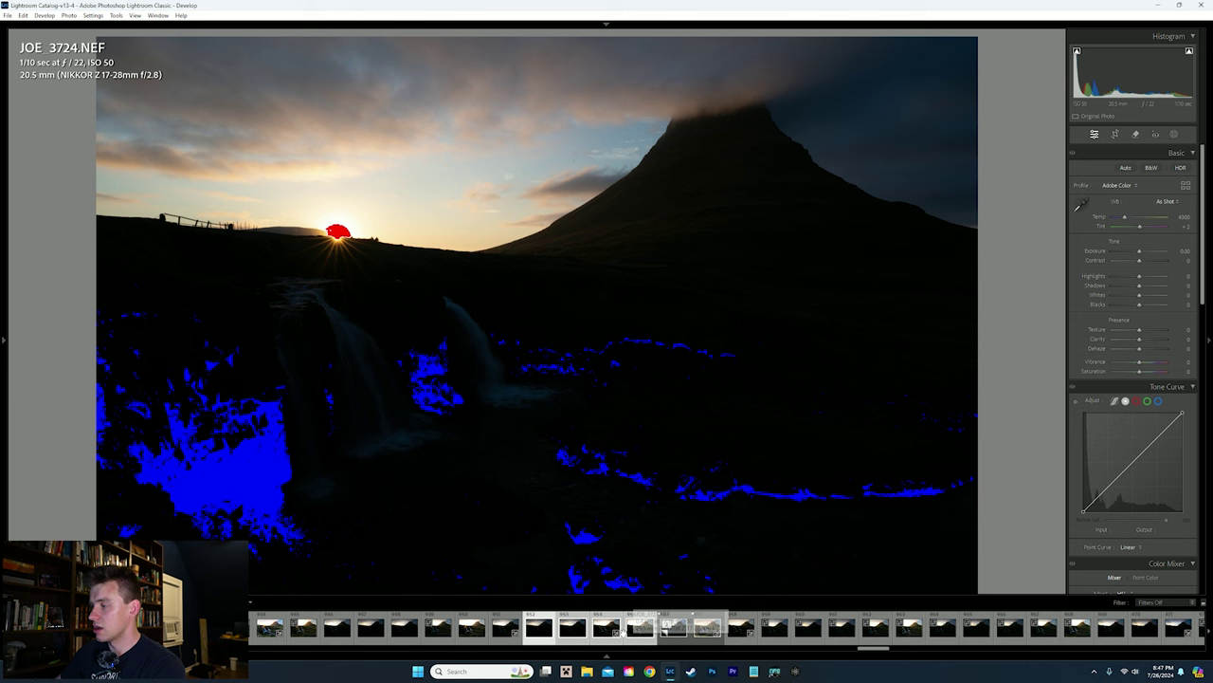
- Merge the four selected brackets via Photo Merge > HDR with Auto Align and Deghost None
{"action": "right_click", "coordinate": [627, 636]}
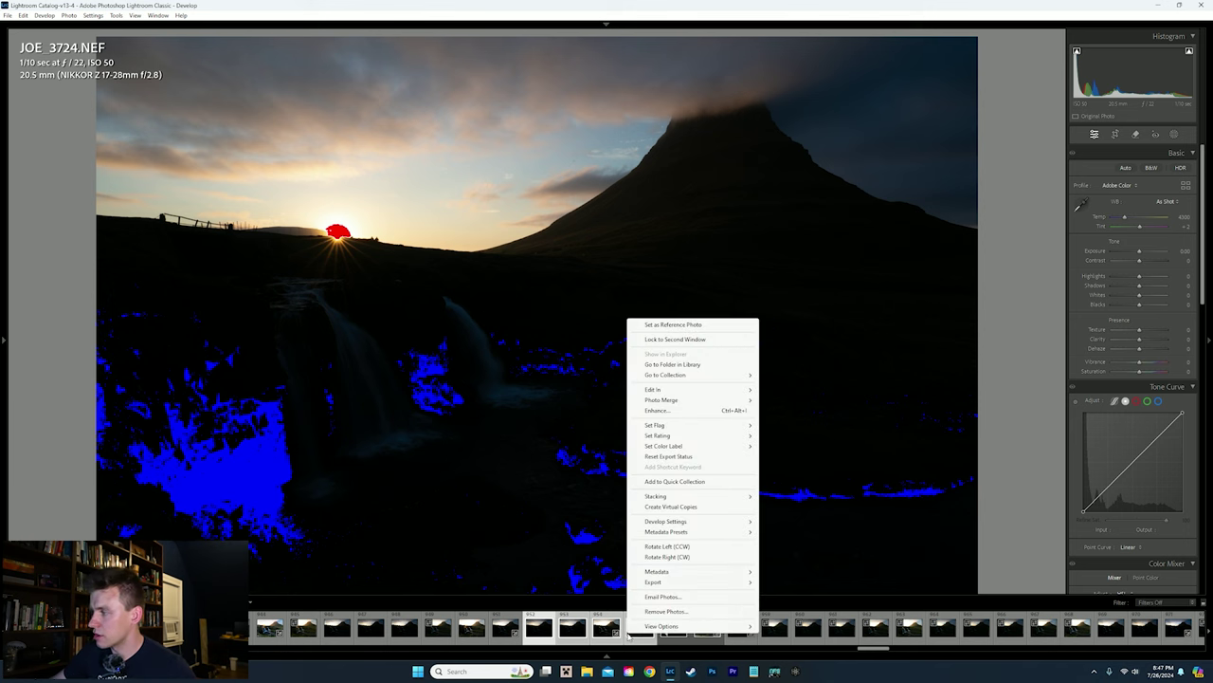
{"action": "mouse_move", "coordinate": [677, 400]}
{"action": "left_click", "coordinate": [783, 400]}
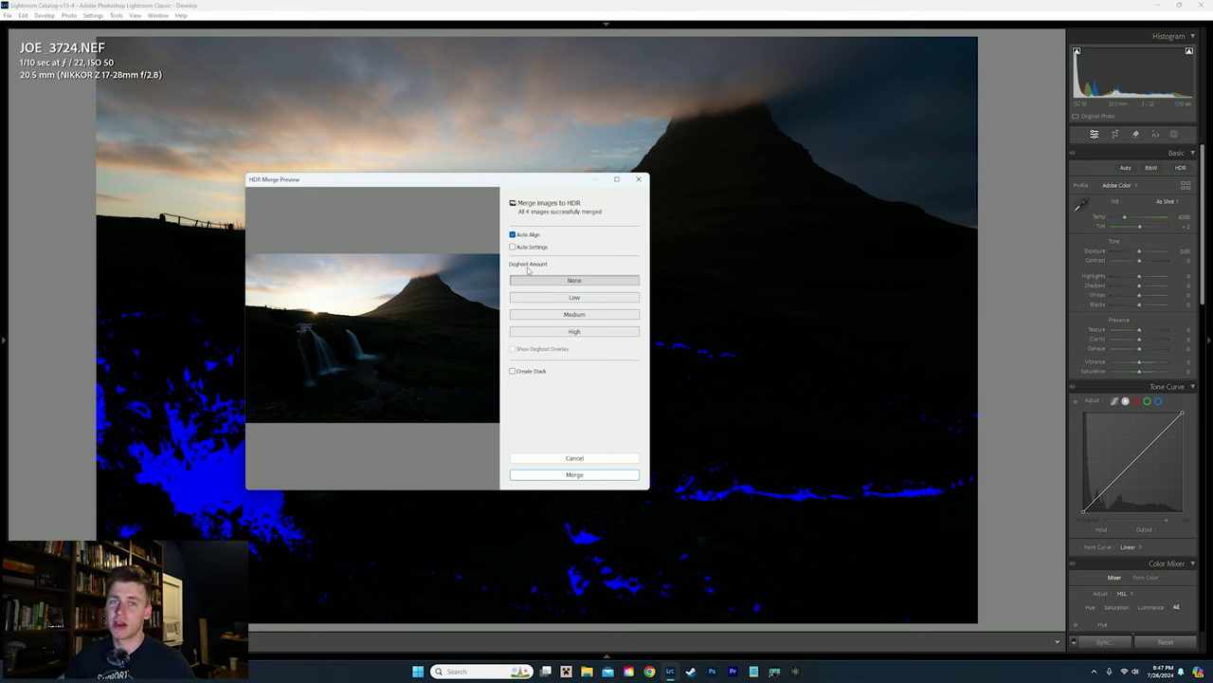
{"action": "left_click", "coordinate": [569, 473]}
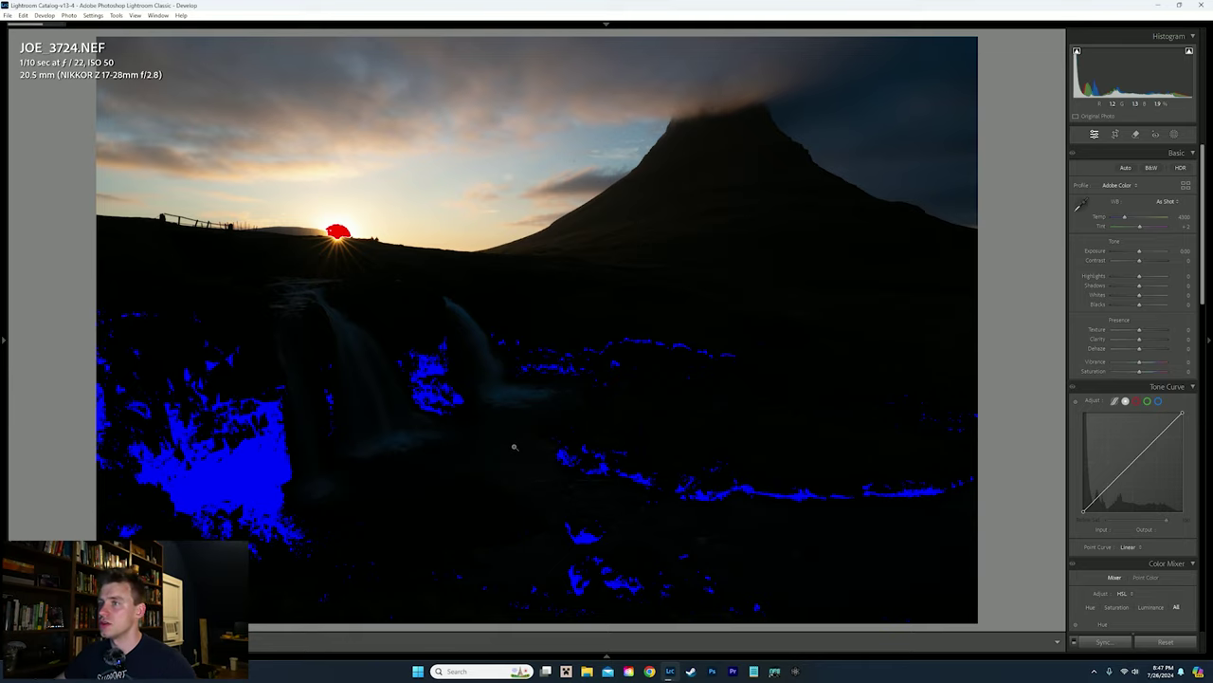
- Select the JOE_3727-HDR.dng thumbnail in the filmstrip to load it in Develop
{"action": "mouse_move", "coordinate": [645, 653]}
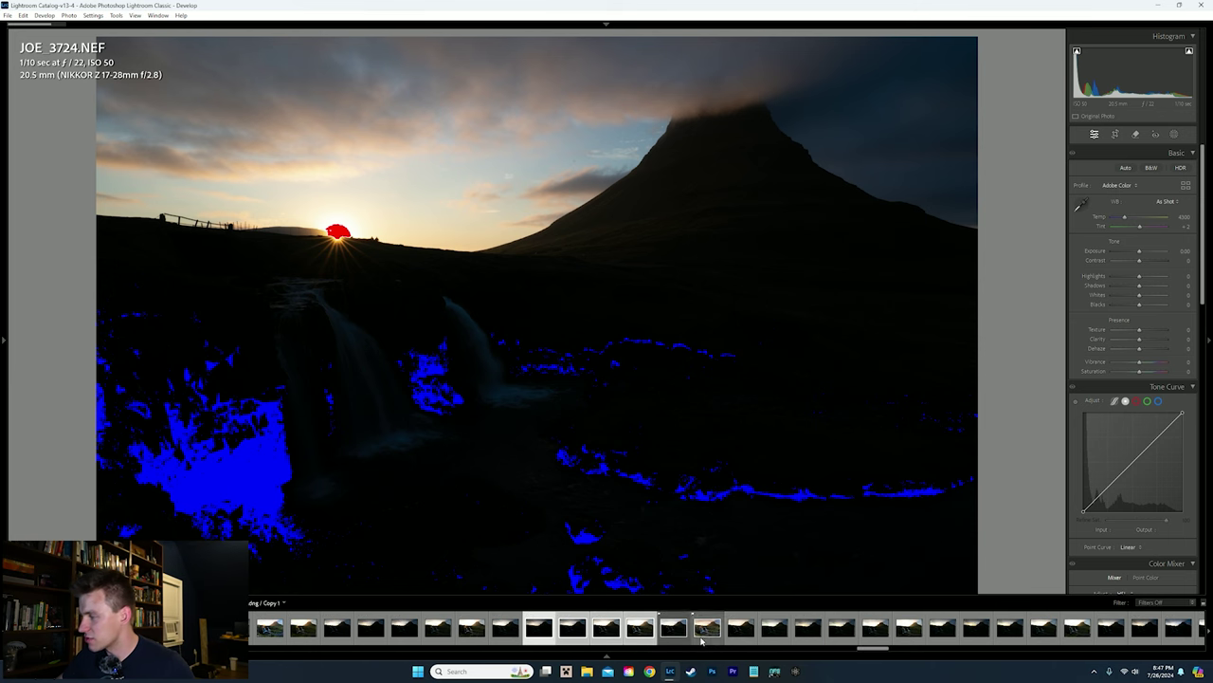
{"action": "left_click", "coordinate": [732, 635]}
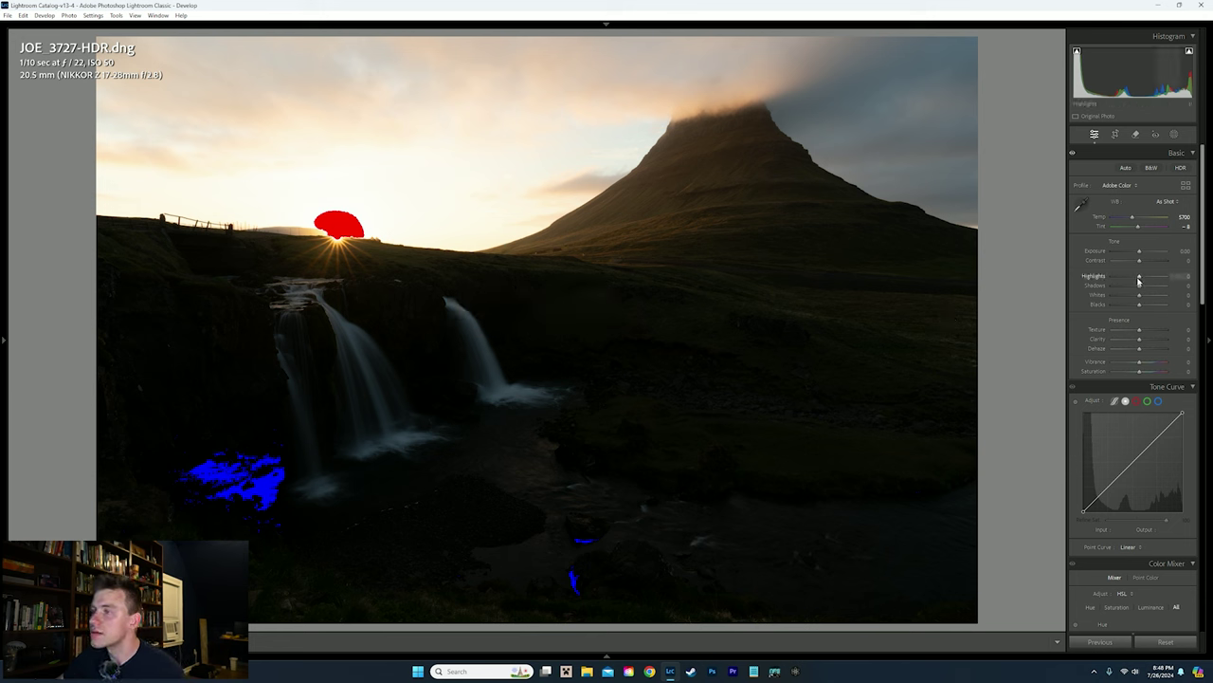
- Set Highlights to -40 and Shadows to +72 on the HDR image
{"action": "mouse_move", "coordinate": [1138, 281]}
{"action": "left_mouse_down"}
{"action": "mouse_move", "coordinate": [1112, 283]}
{"action": "mouse_move", "coordinate": [1128, 277]}
{"action": "left_mouse_up"}
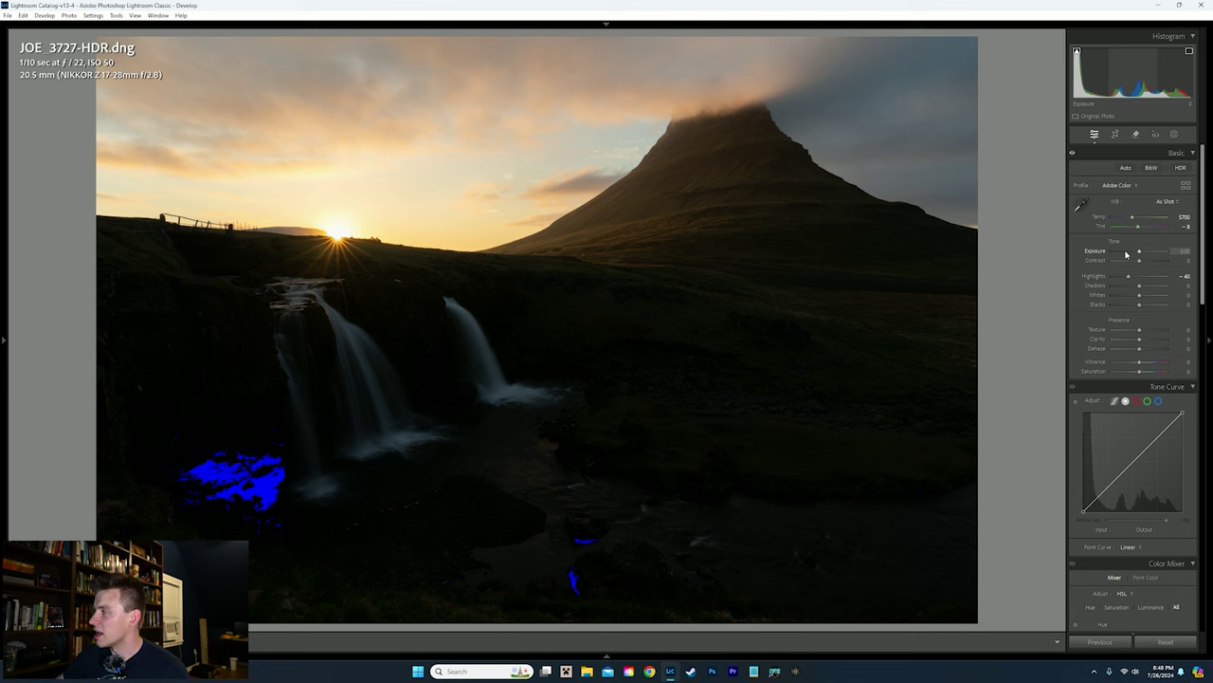
{"action": "left_click_drag", "start_coordinate": [1138, 287], "coordinate": [1147, 262]}
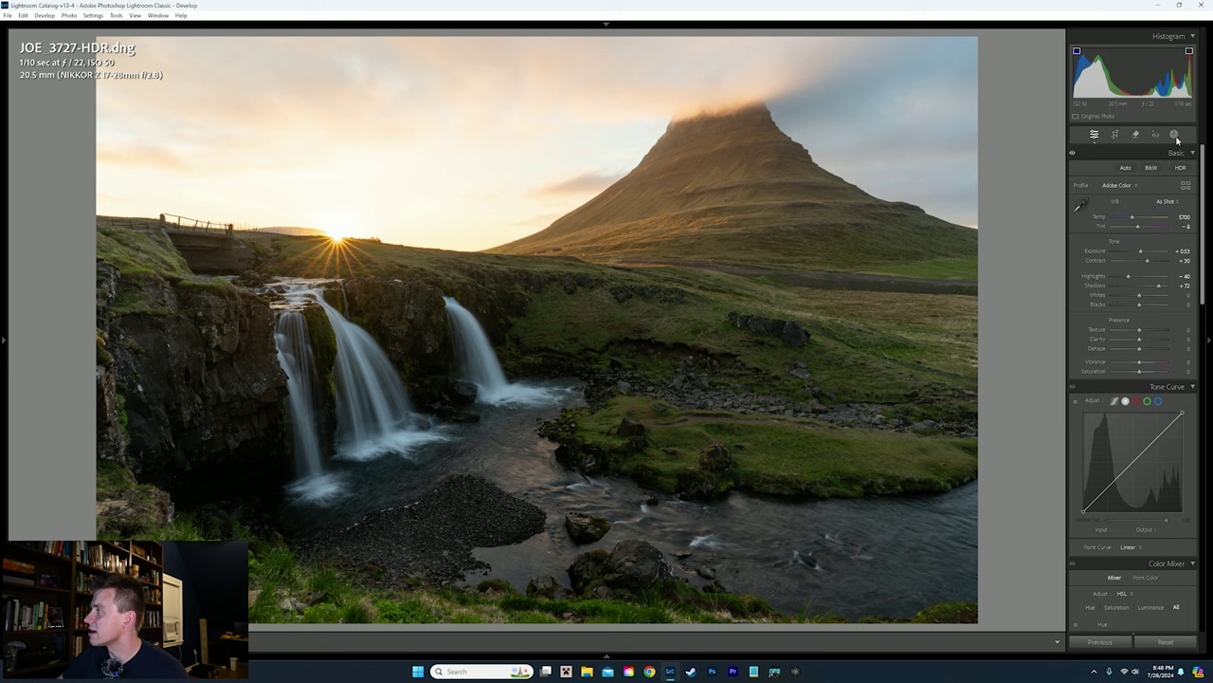
- Draw a linear gradient over the sky and mountain with Highlights -23, then exit Masking
{"action": "key", "text": "m"}
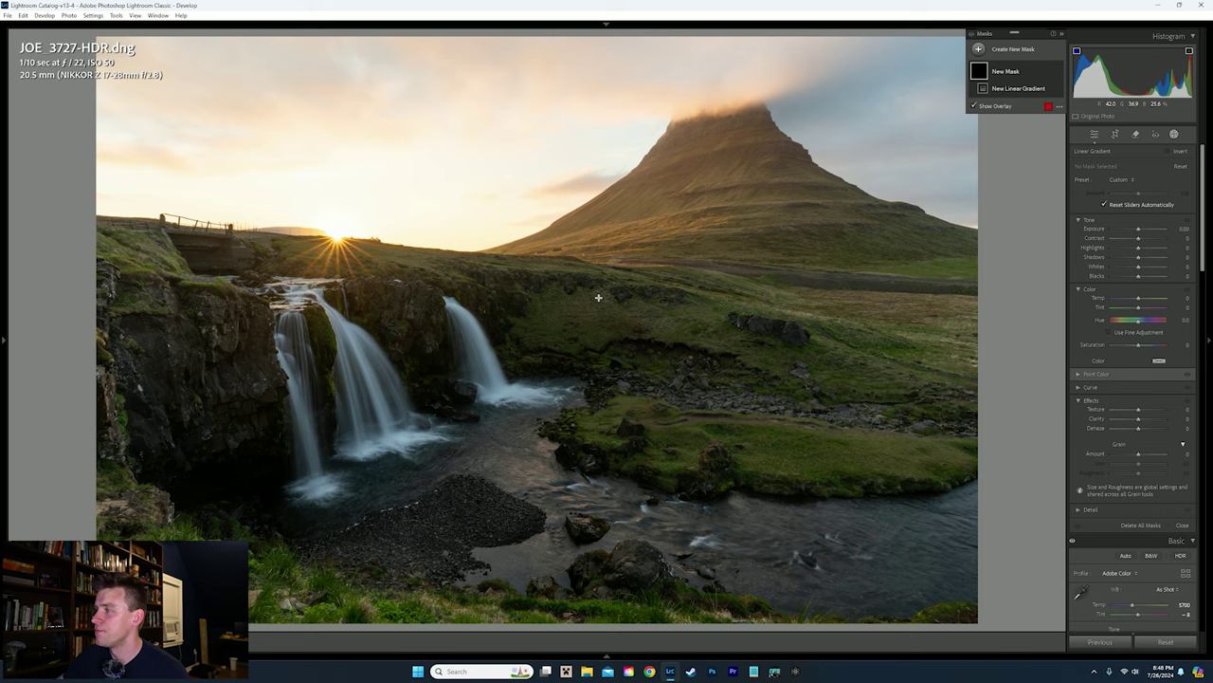
{"action": "left_click_drag", "start_coordinate": [598, 301], "coordinate": [589, 206]}
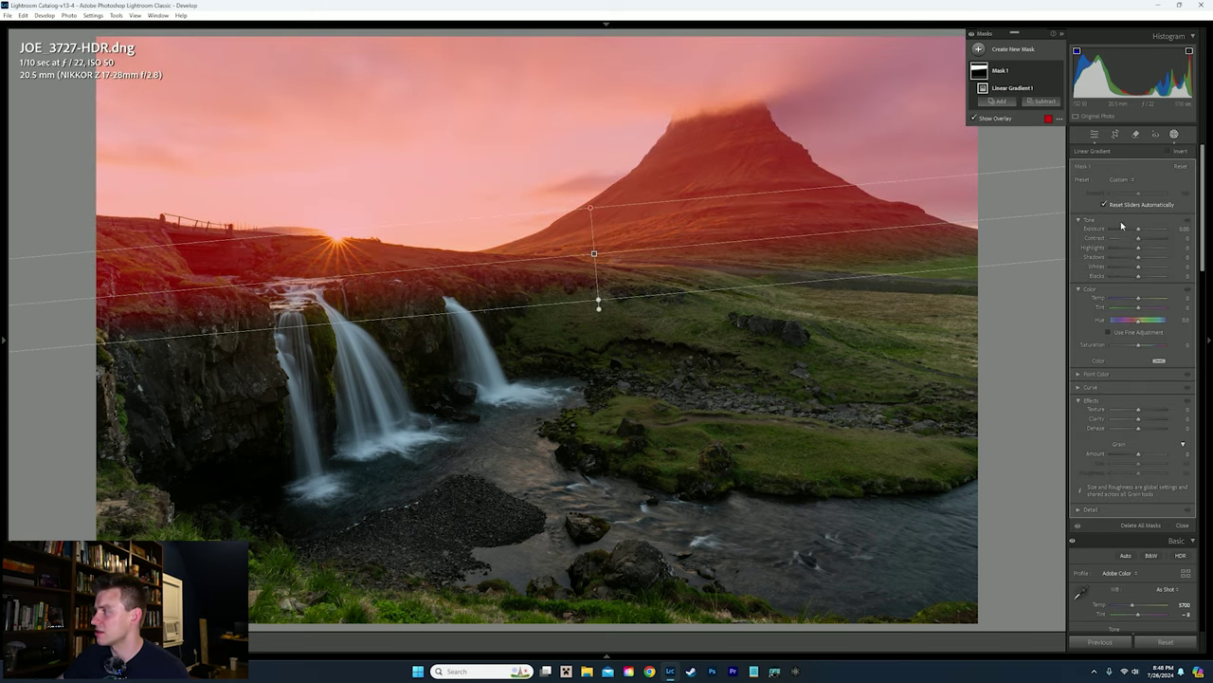
{"action": "left_click_drag", "start_coordinate": [1129, 250], "coordinate": [1139, 238]}
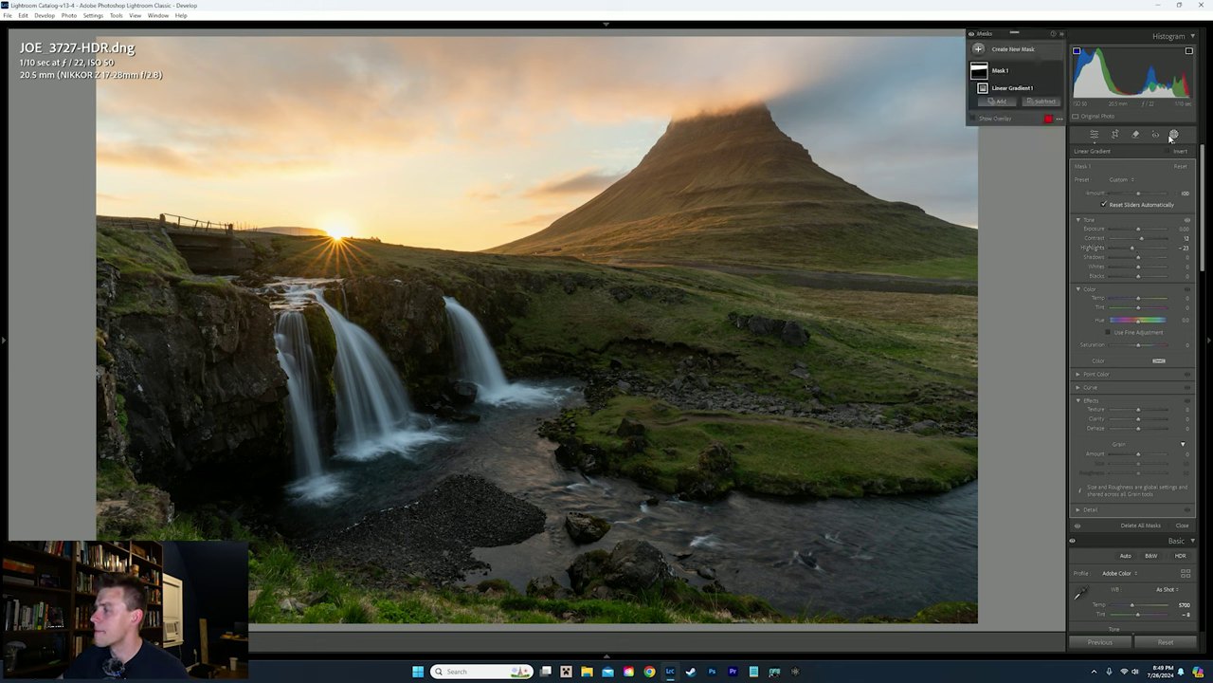
{"action": "left_click", "coordinate": [1174, 136]}
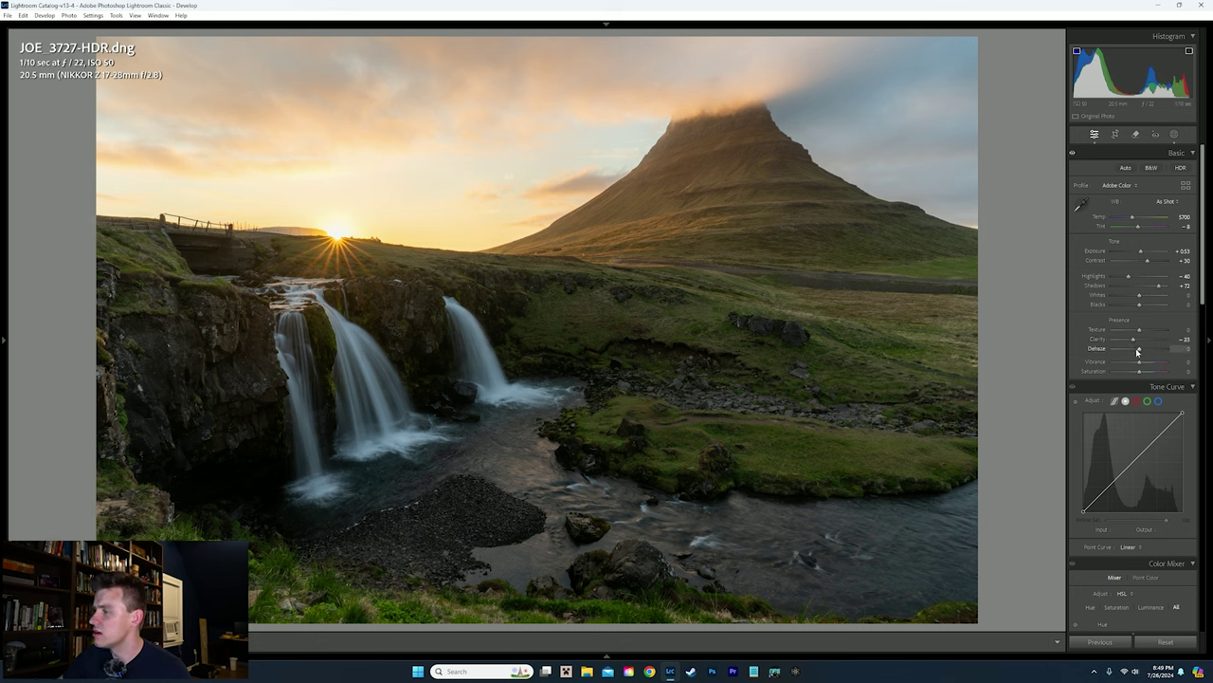
- Set Dehaze to +18 and Vibrance to +24, easing Vibrance back after the boost
{"action": "left_click_drag", "start_coordinate": [1140, 351], "coordinate": [1144, 350]}
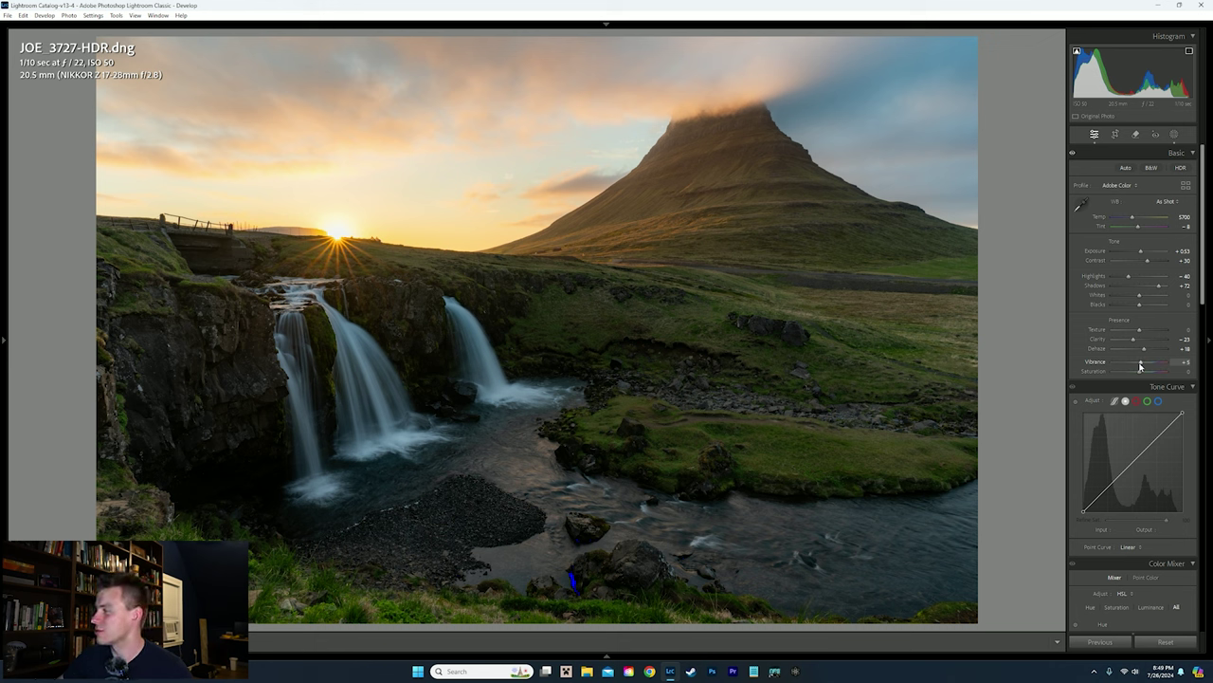
{"action": "left_click_drag", "start_coordinate": [1141, 366], "coordinate": [1182, 361]}
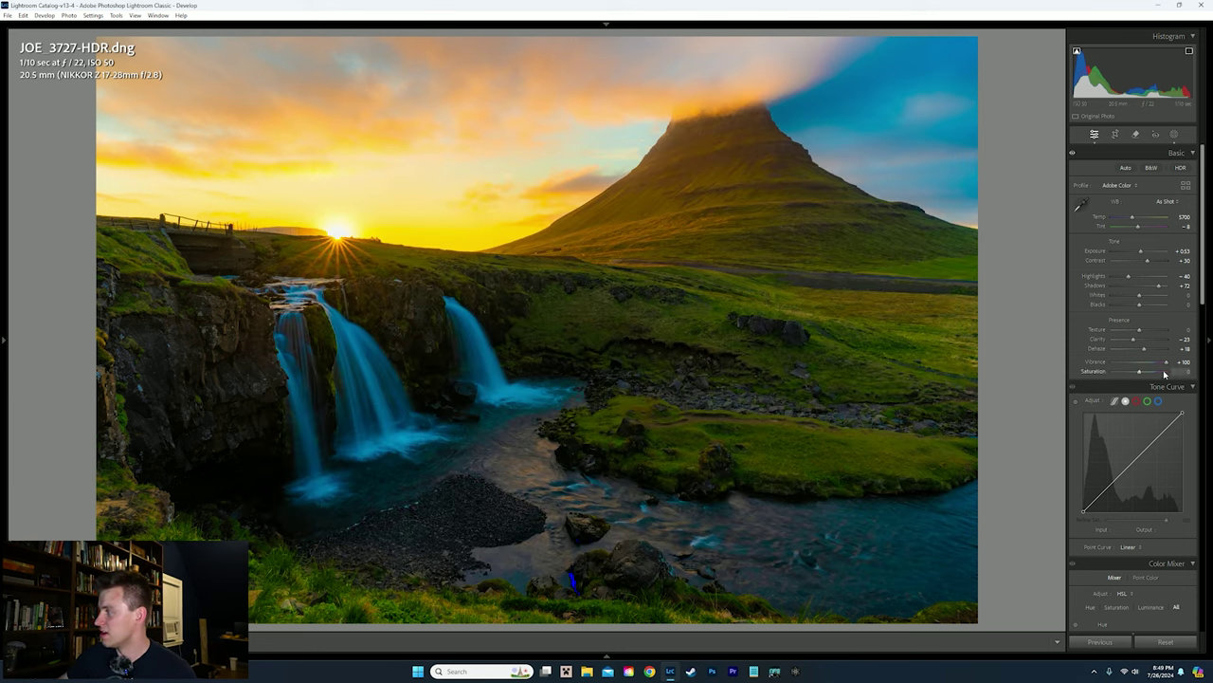
{"action": "left_click_drag", "start_coordinate": [1166, 362], "coordinate": [1146, 363]}
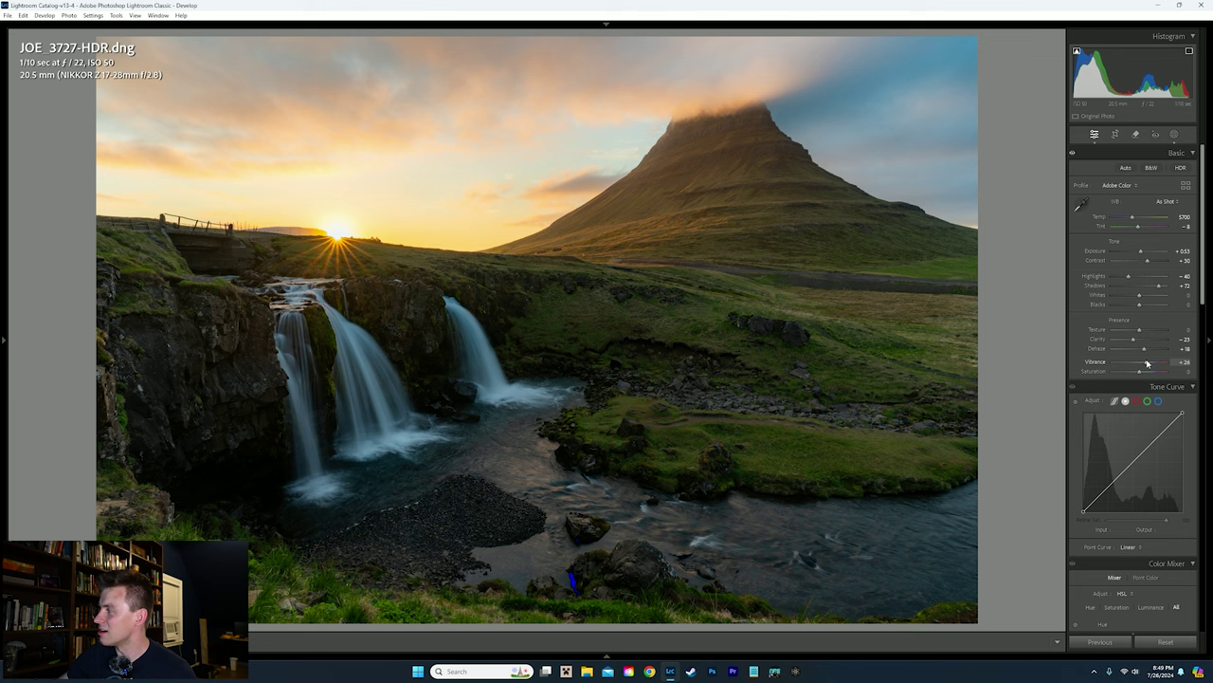
- Tick Remove Chromatic Aberration in Lens Corrections, then return to the Basic panel
{"action": "scroll", "coordinate": [1146, 363], "scroll_direction": "down", "scroll_amount": 15}
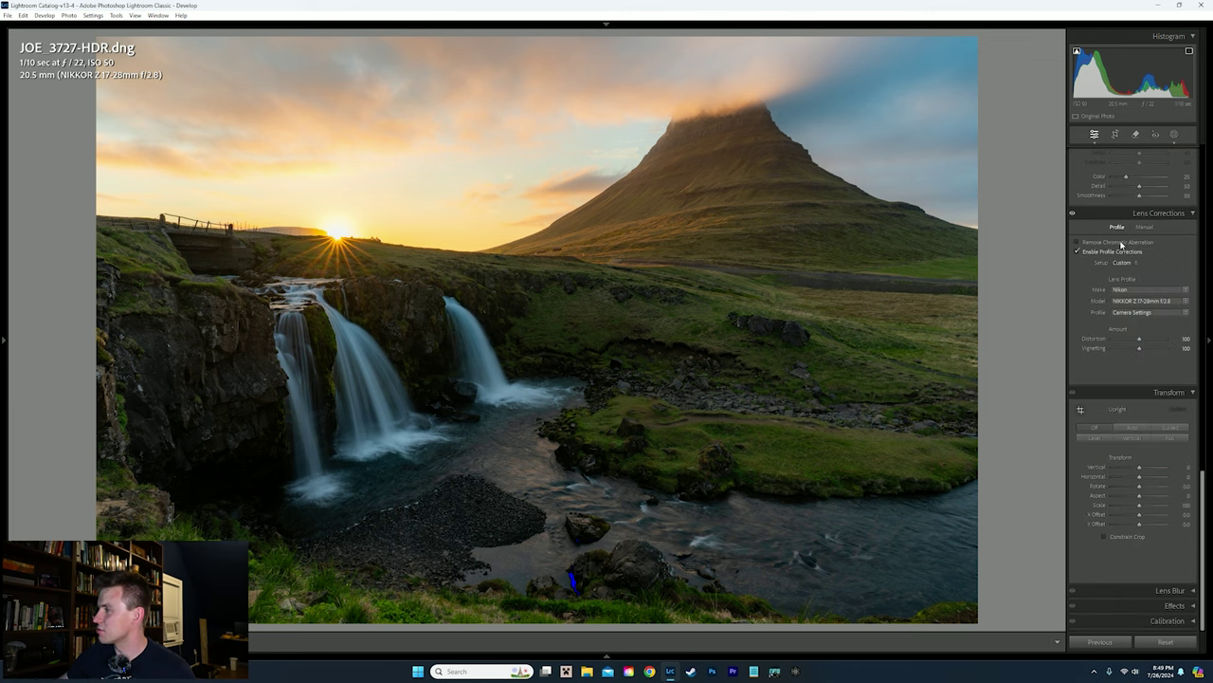
{"action": "left_click", "coordinate": [1121, 244]}
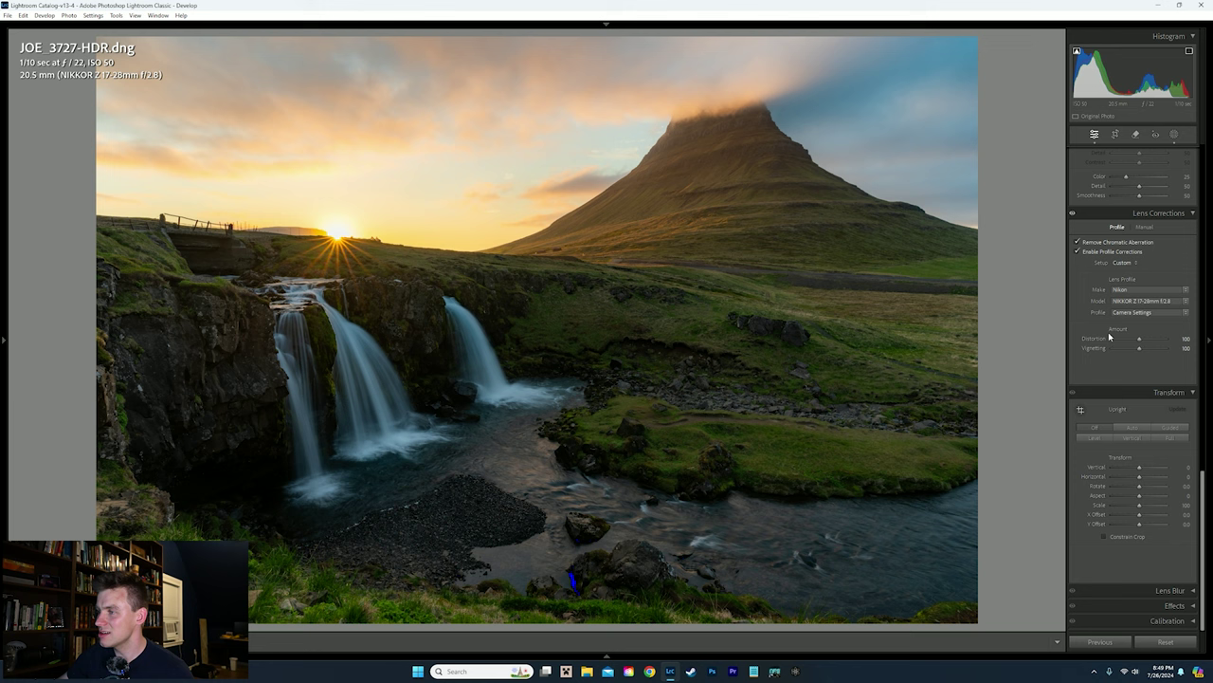
{"action": "scroll", "coordinate": [1109, 337], "scroll_direction": "up", "scroll_amount": 15}
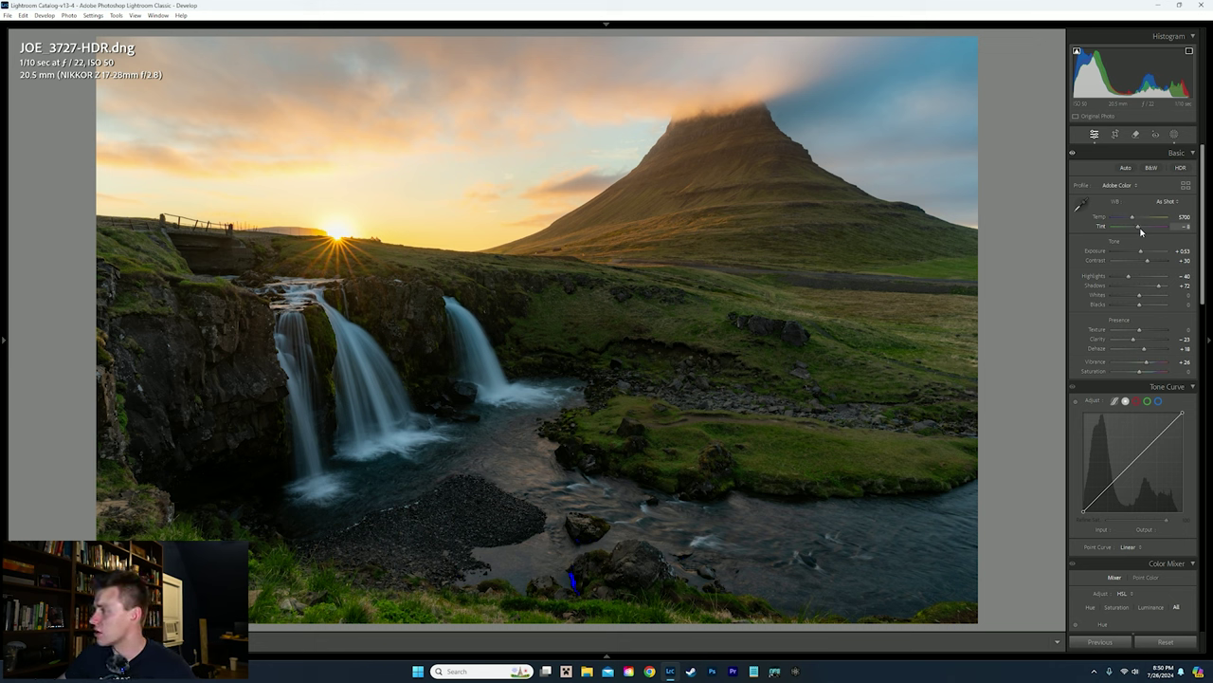
- Set Tint to about +5, Shadows to +56 and Highlights to -37
{"action": "left_click_drag", "start_coordinate": [1141, 231], "coordinate": [1145, 232]}
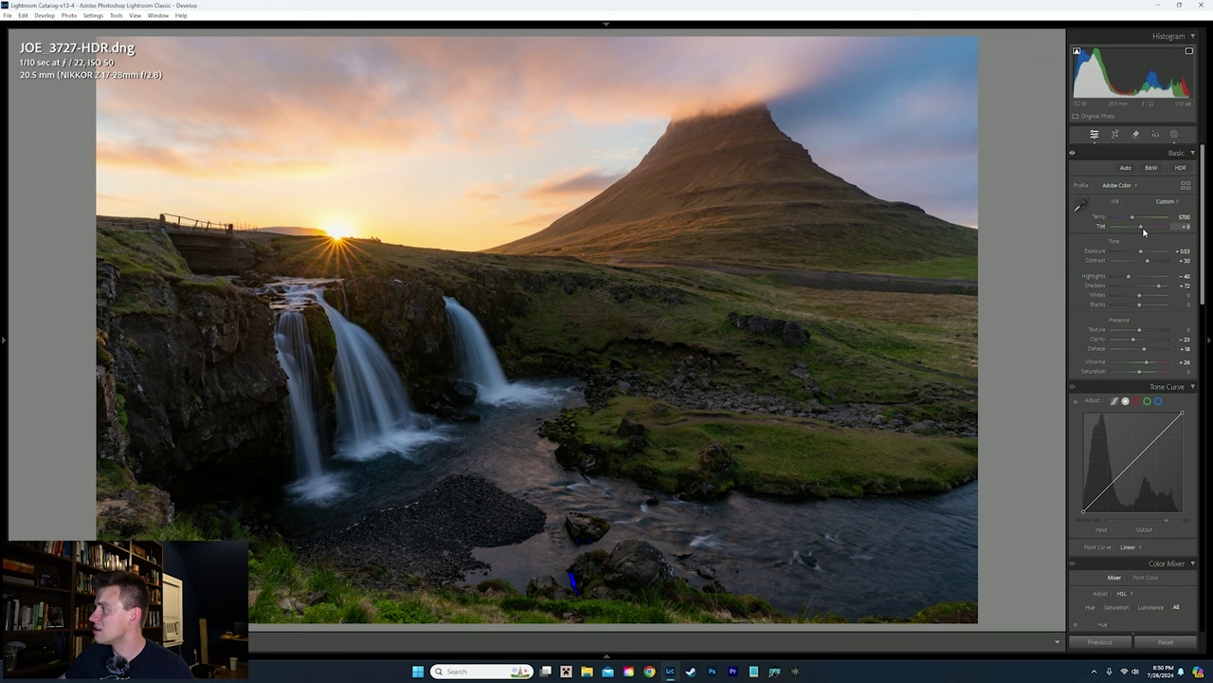
{"action": "left_click_drag", "start_coordinate": [1142, 228], "coordinate": [1140, 229]}
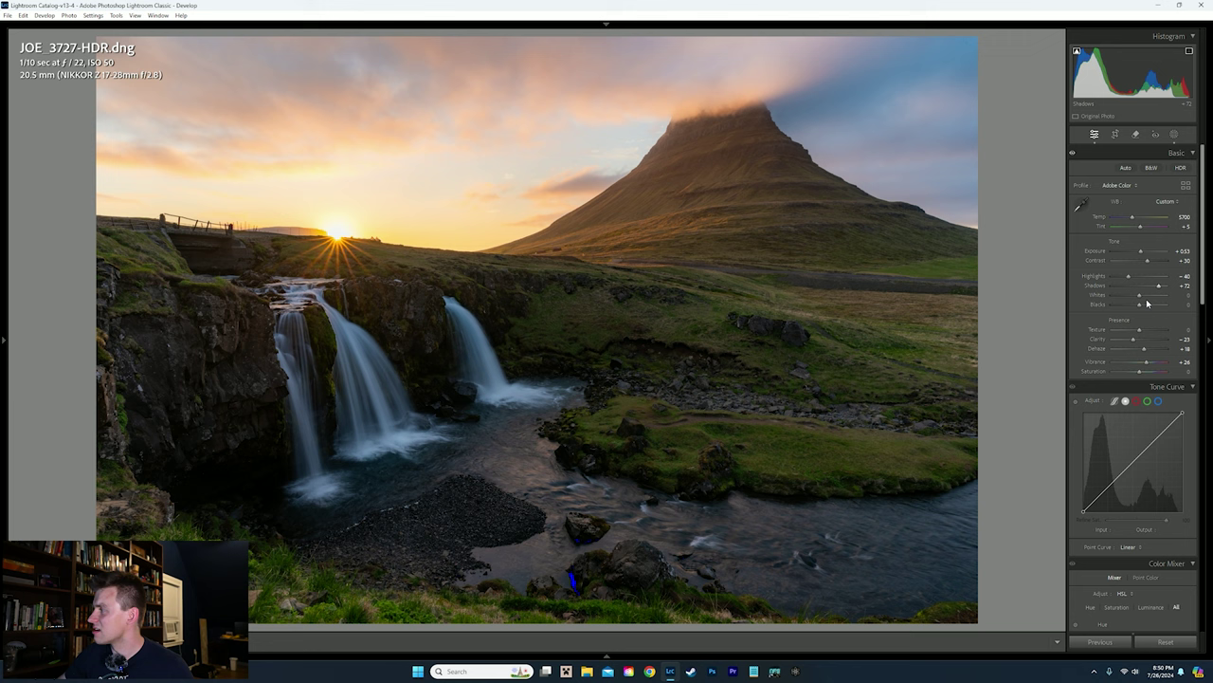
{"action": "left_click_drag", "start_coordinate": [1160, 285], "coordinate": [1156, 288]}
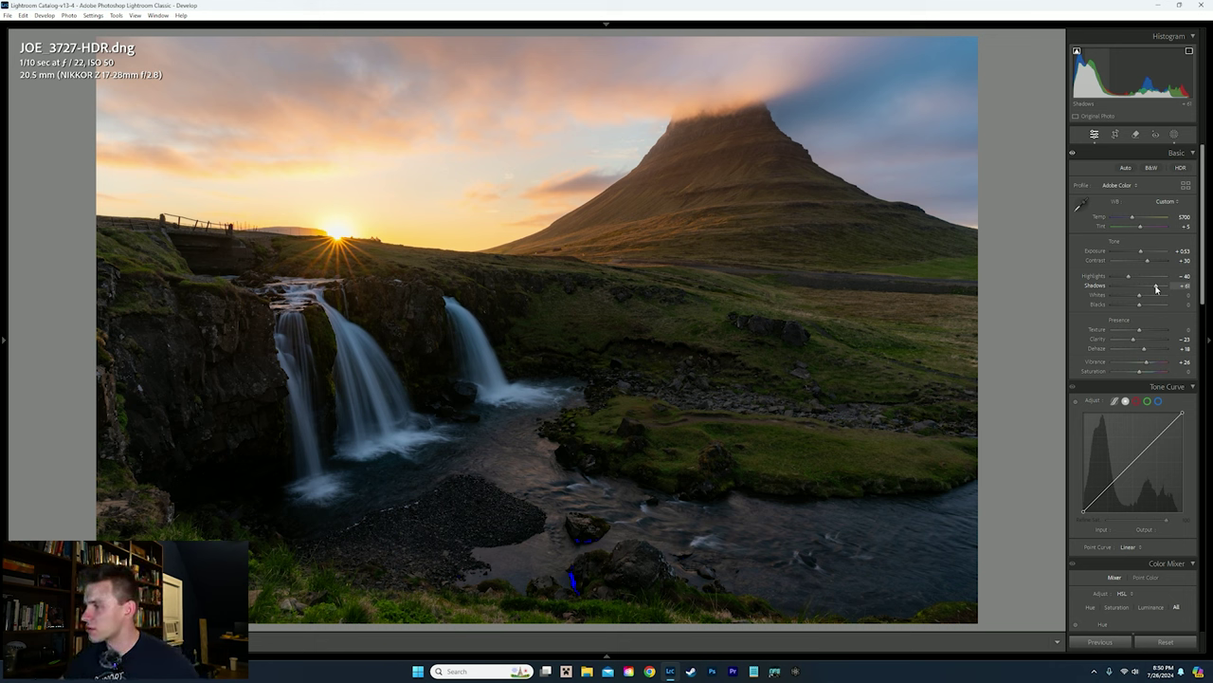
{"action": "left_click_drag", "start_coordinate": [1157, 287], "coordinate": [1155, 288]}
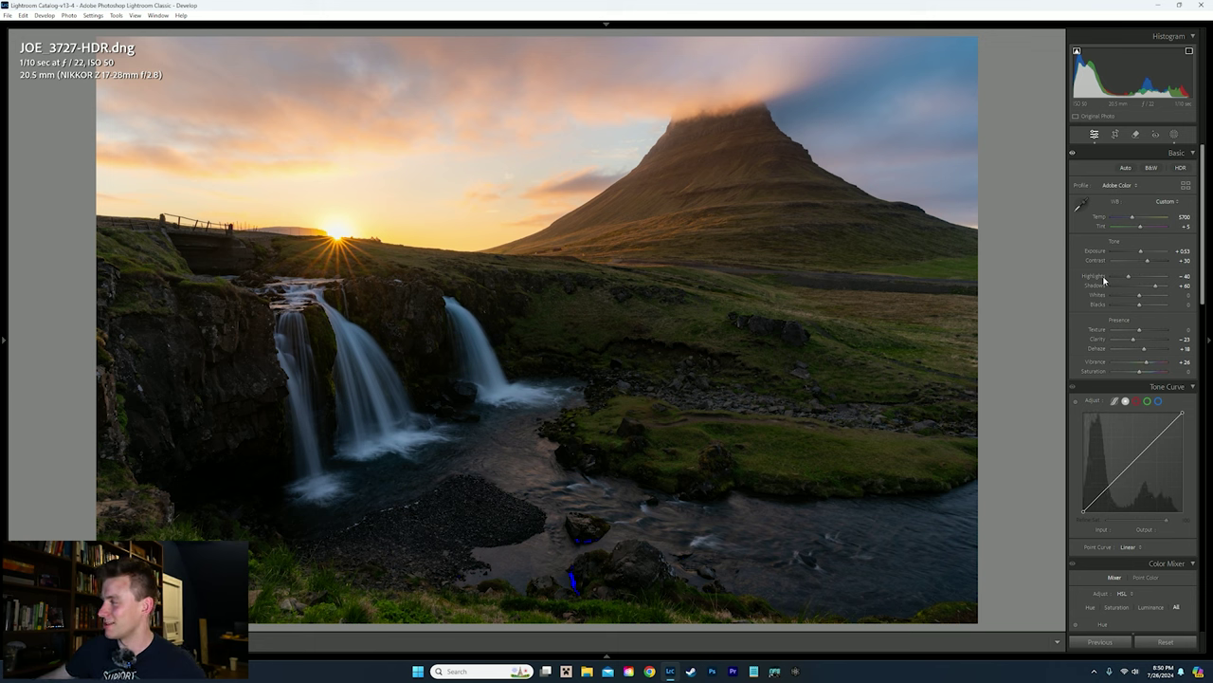
{"action": "left_click_drag", "start_coordinate": [1103, 281], "coordinate": [1130, 281]}
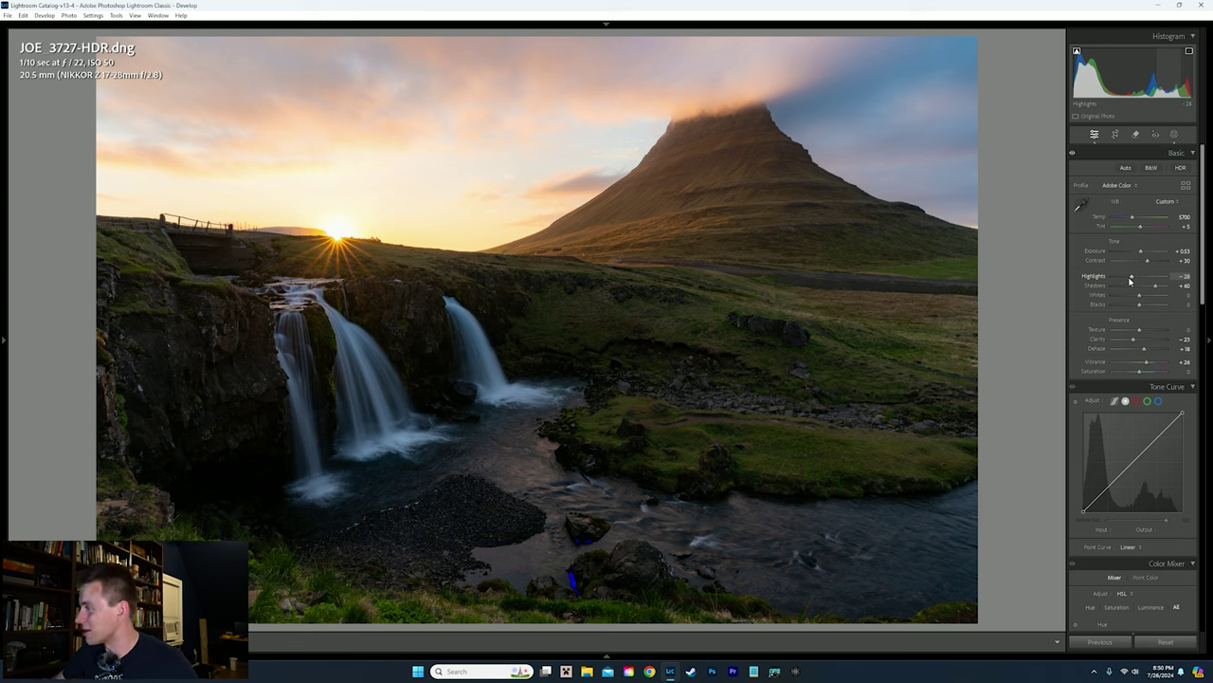
{"action": "left_click_drag", "start_coordinate": [1129, 282], "coordinate": [1153, 286]}
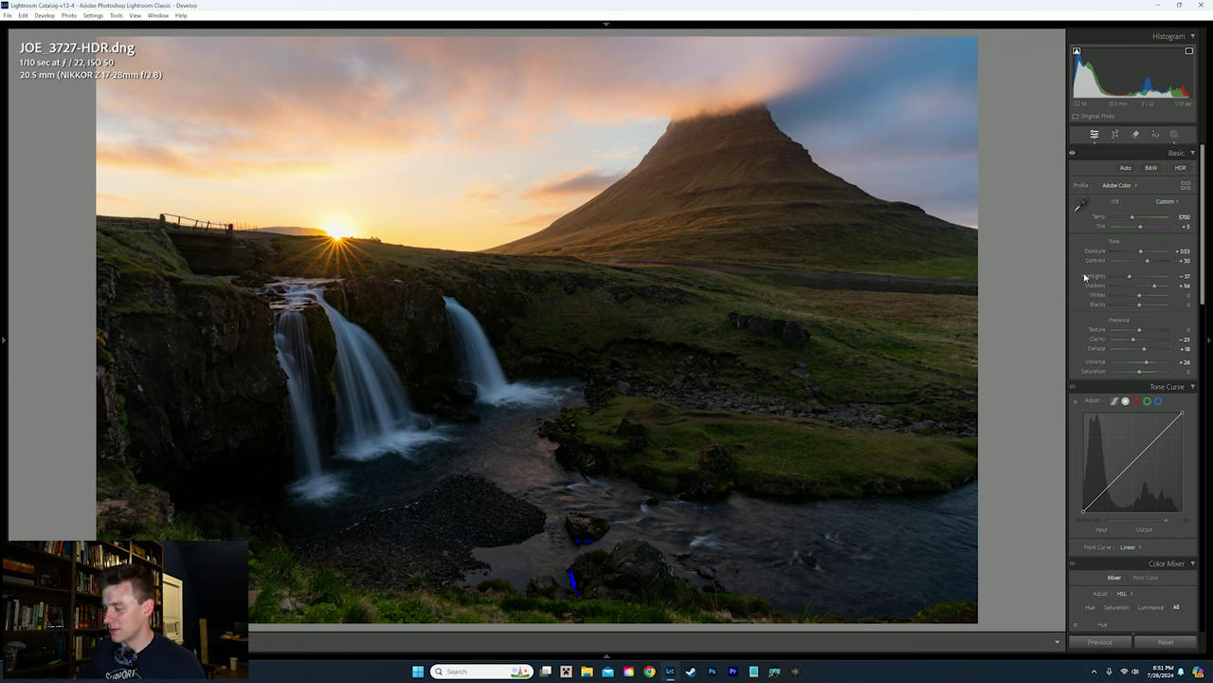
- Show capture date and dimensions in the overlay, flag as pick, and view Before/After side by side
{"action": "key", "text": "i"}
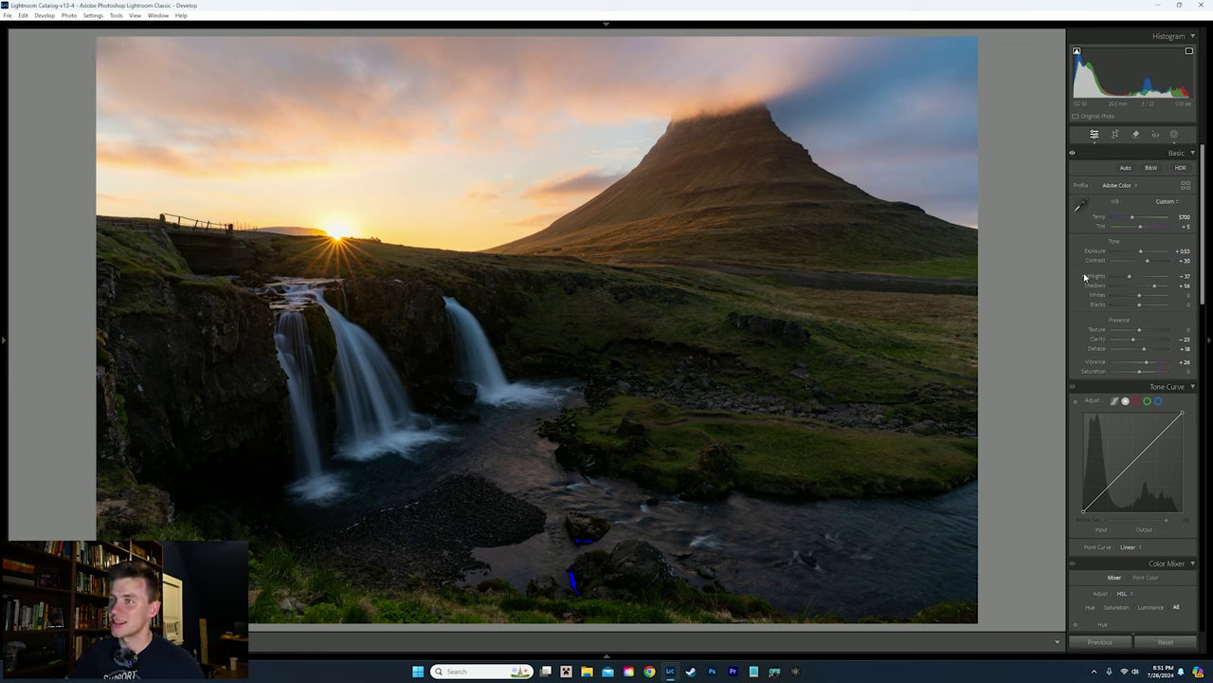
{"action": "key", "text": "i"}
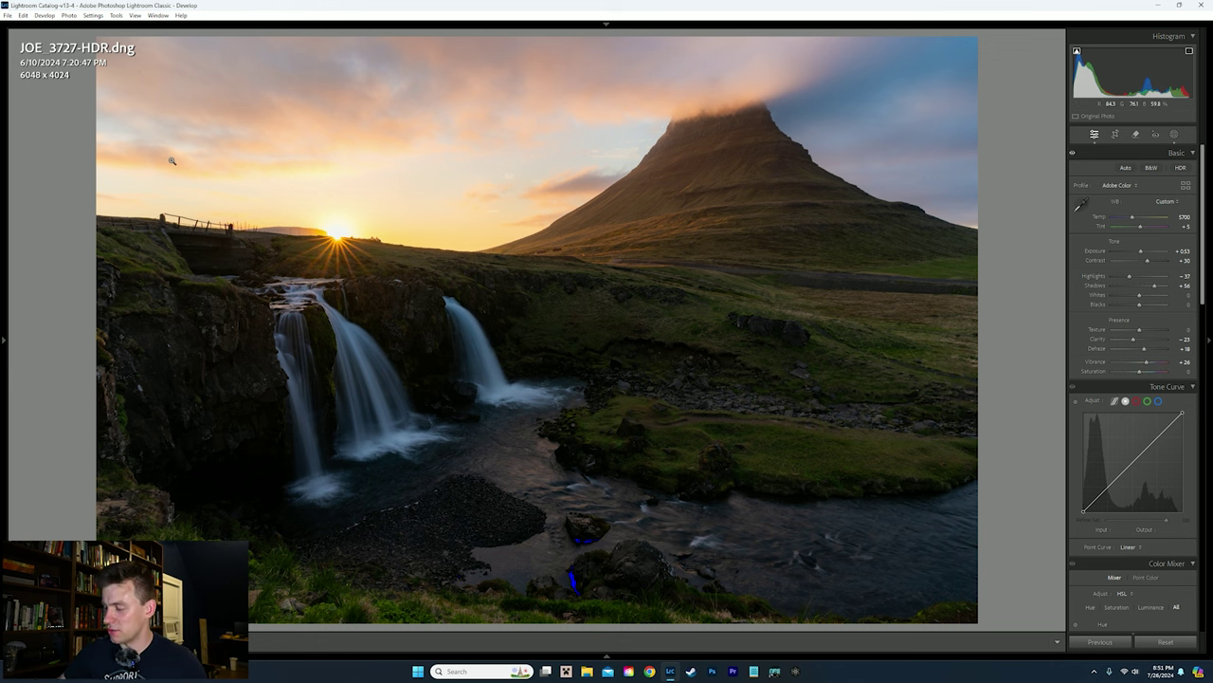
{"action": "key", "text": "p"}
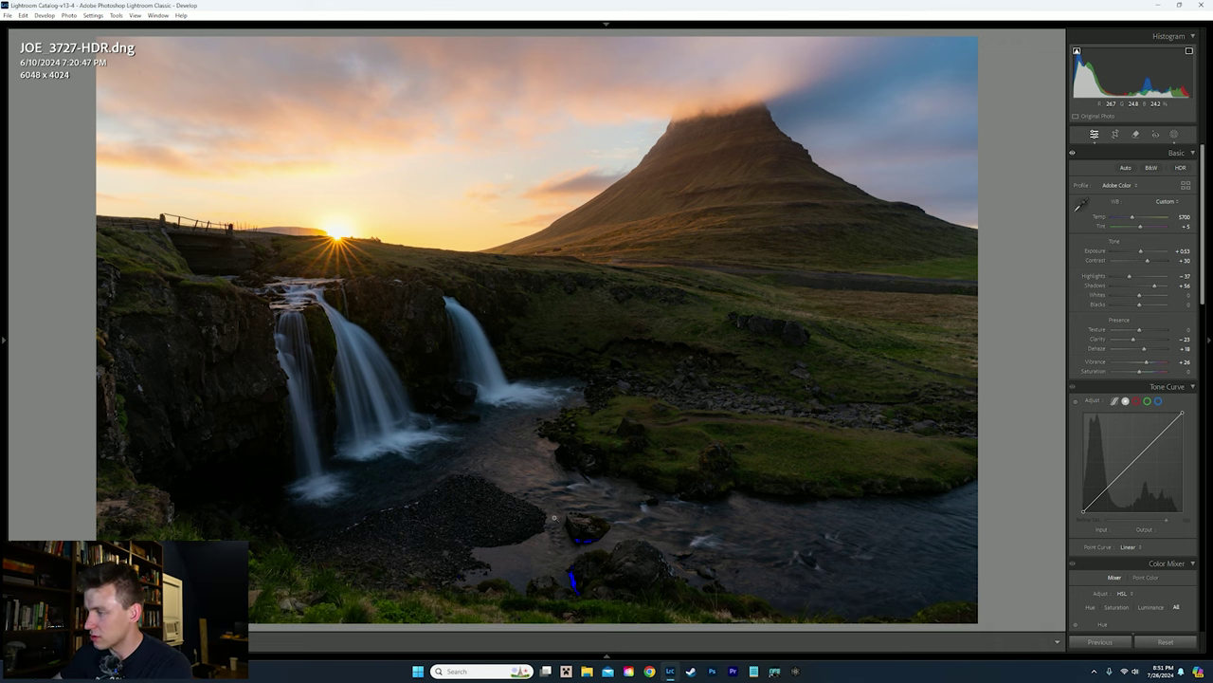
{"action": "key", "text": "y"}
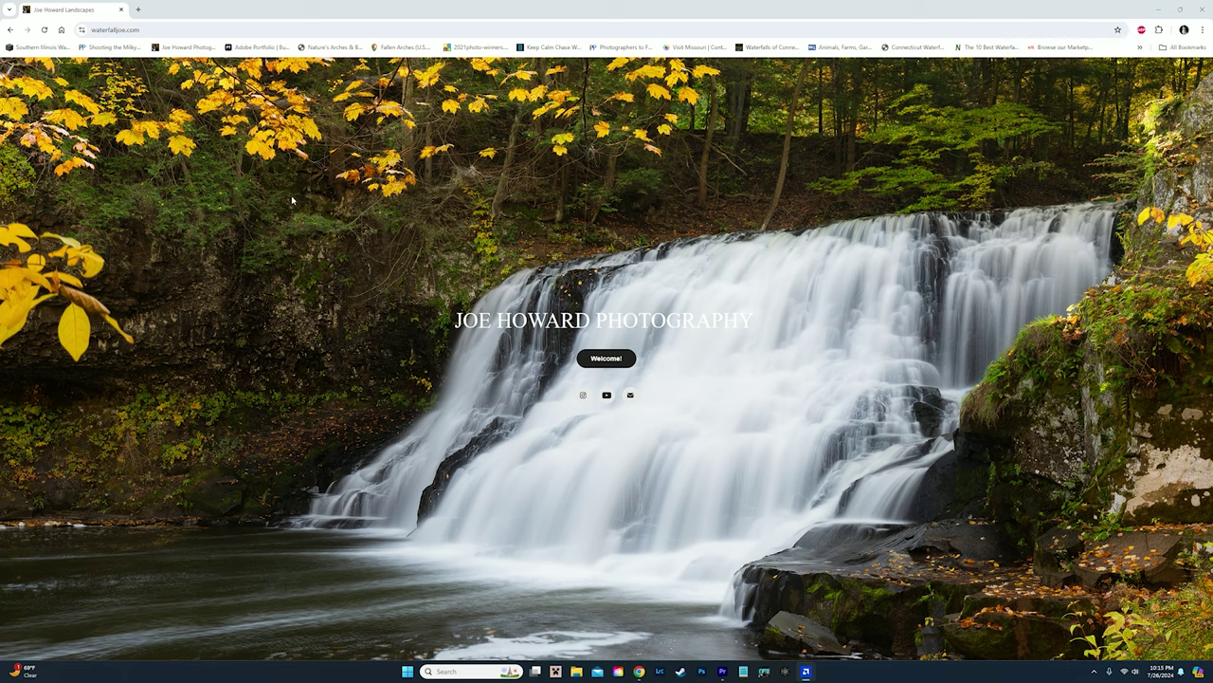
- Enter the portfolio's Gallery via Welcome! and open the Iceland 2024 album
{"action": "left_click", "coordinate": [602, 365]}
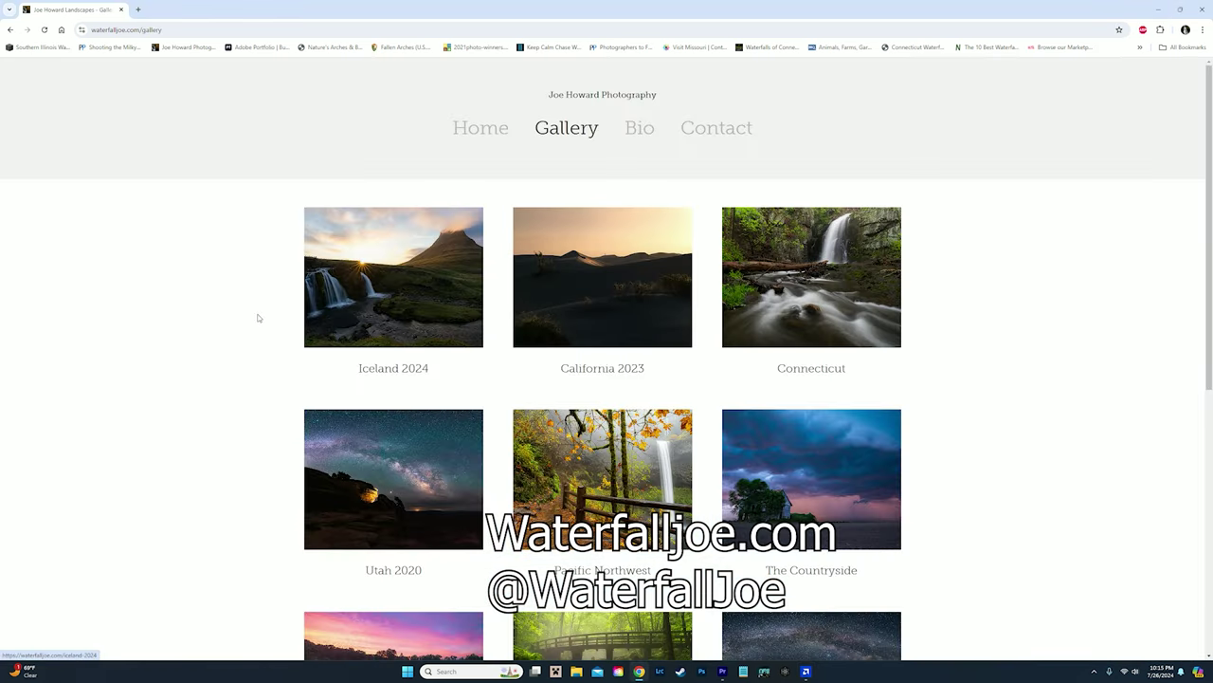
{"action": "scroll", "coordinate": [257, 318], "scroll_direction": "down", "scroll_amount": 3}
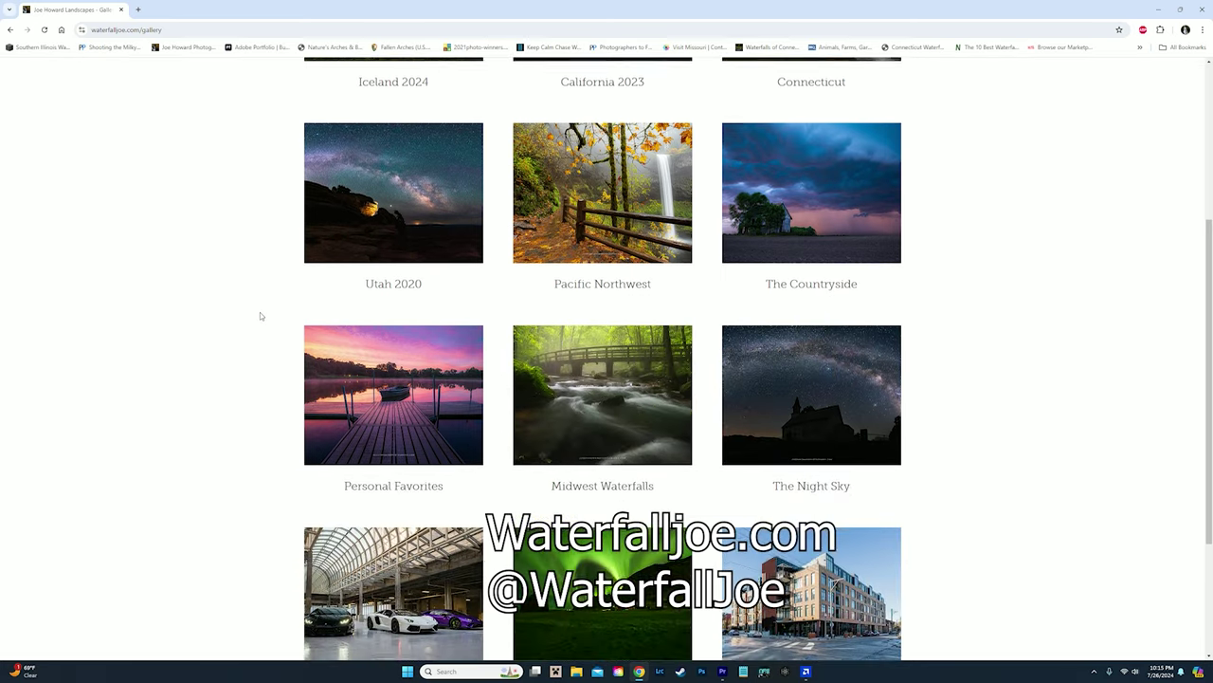
{"action": "scroll", "coordinate": [261, 315], "scroll_direction": "down", "scroll_amount": 2}
{"action": "scroll", "coordinate": [269, 310], "scroll_direction": "up", "scroll_amount": 5}
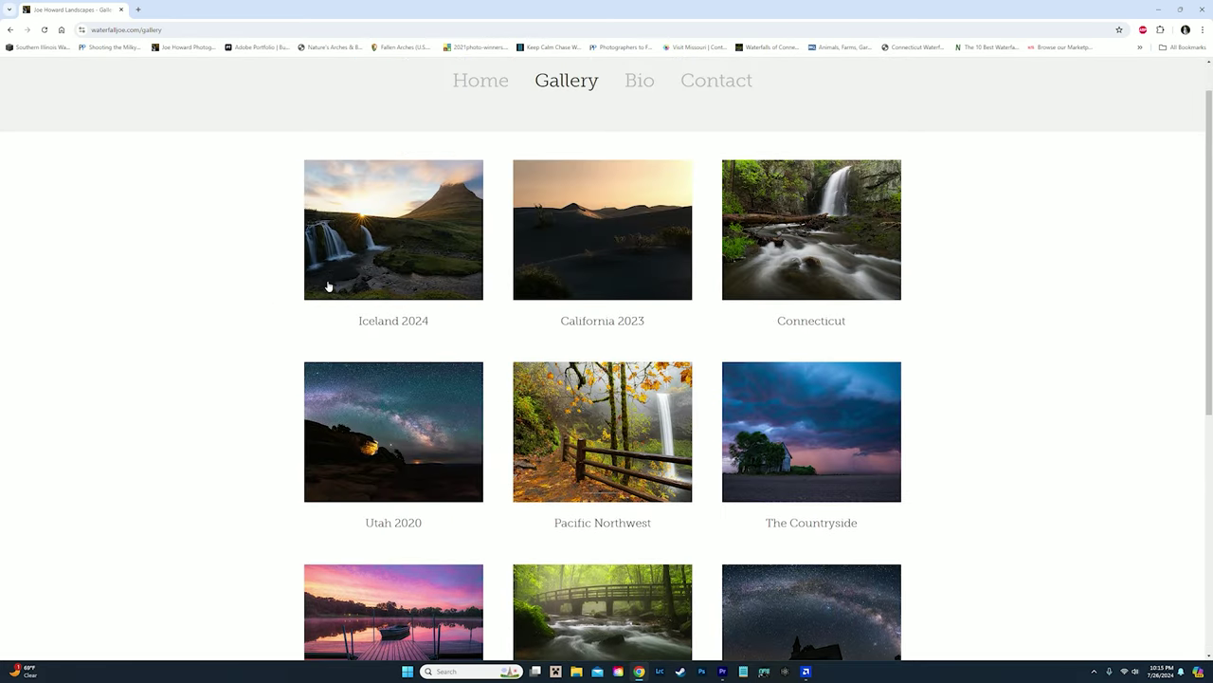
{"action": "left_click", "coordinate": [328, 286]}
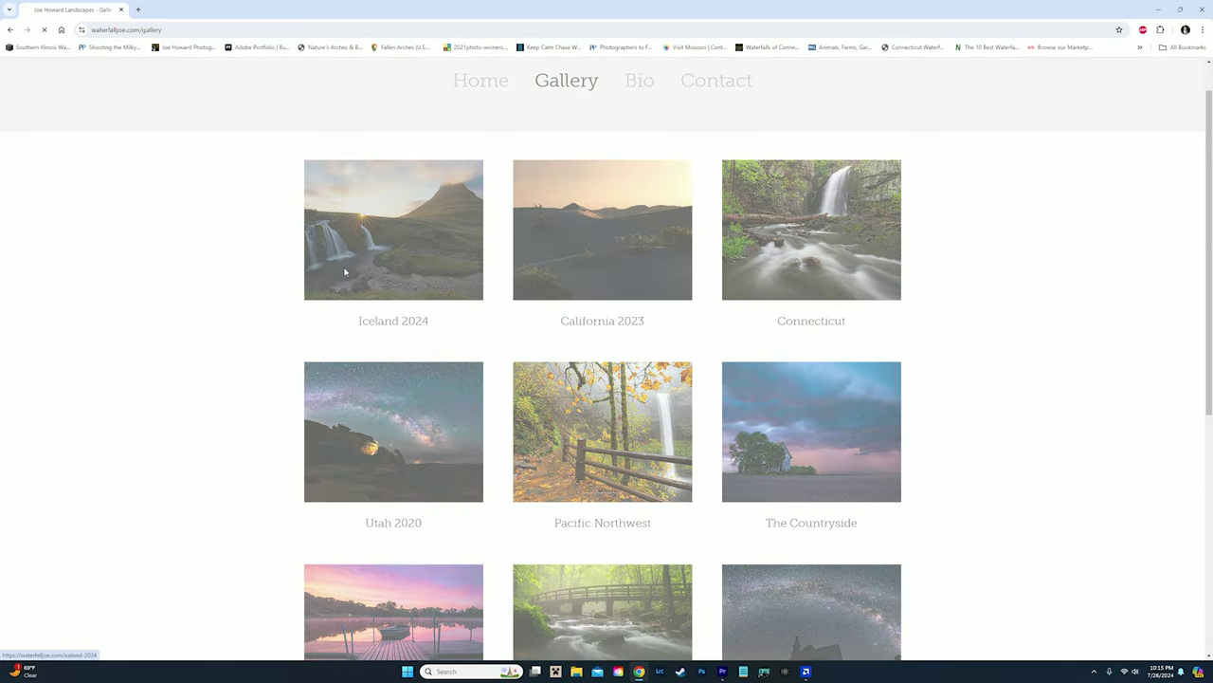
{"action": "scroll", "coordinate": [307, 273], "scroll_direction": "down", "scroll_amount": 2}
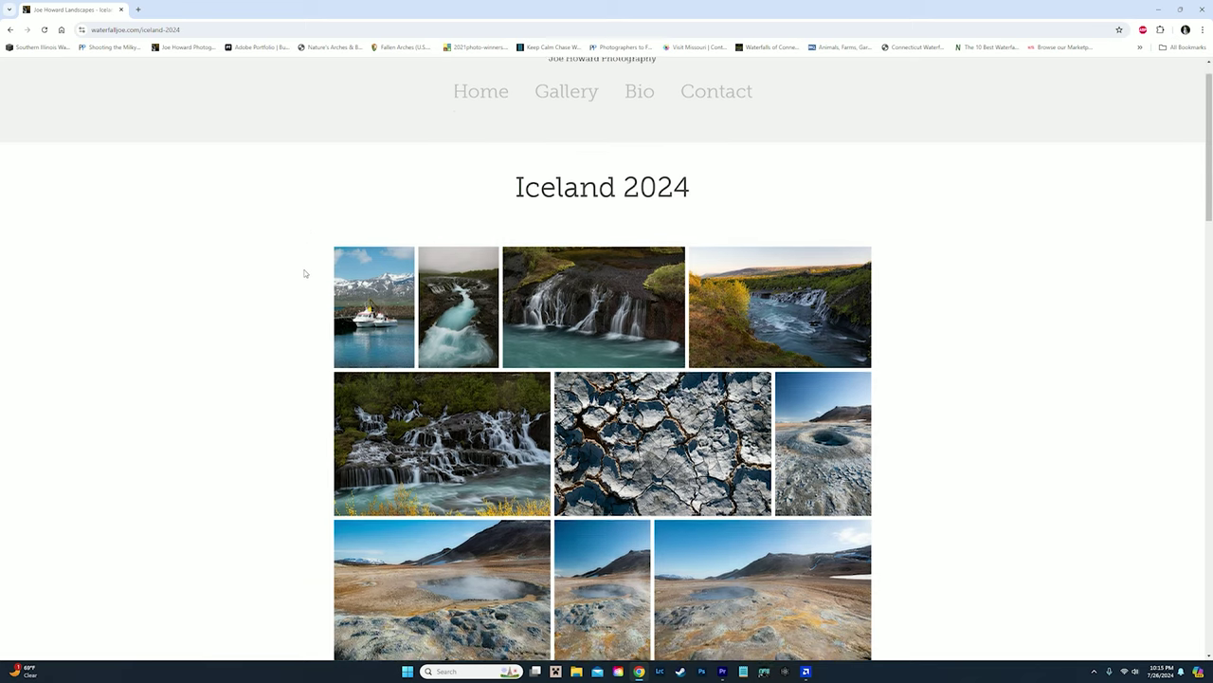